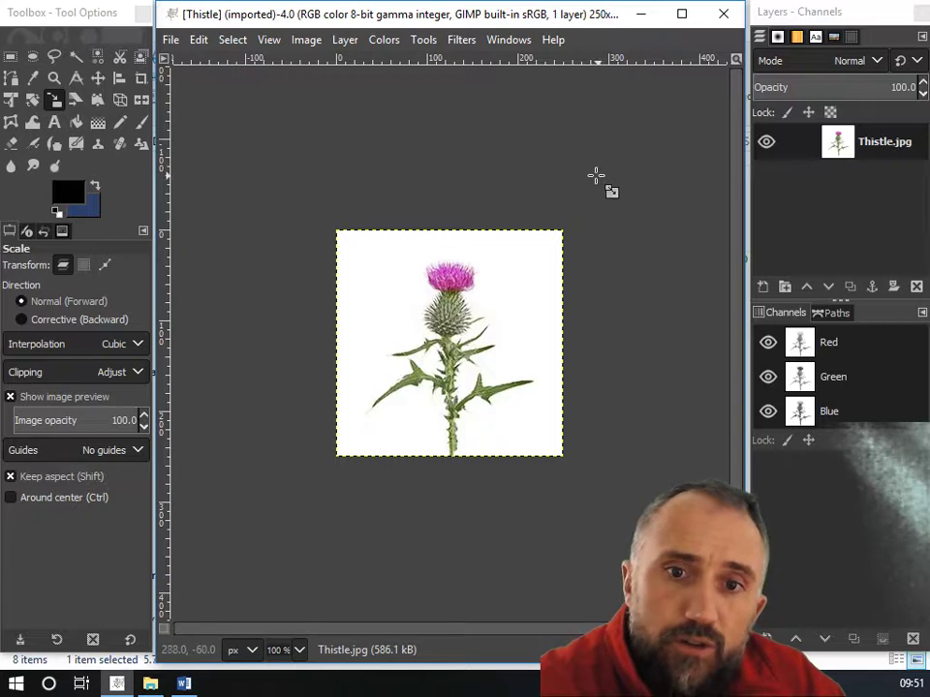
scroll(498, 299, "up", 4)
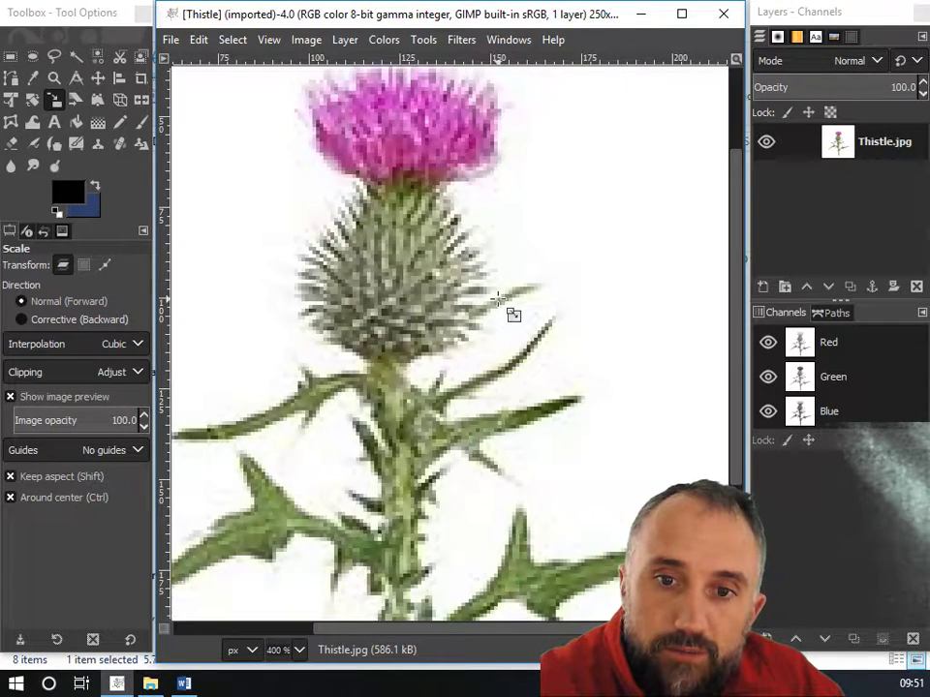
scroll(498, 300, "down", 3)
scroll(493, 306, "down", 1)
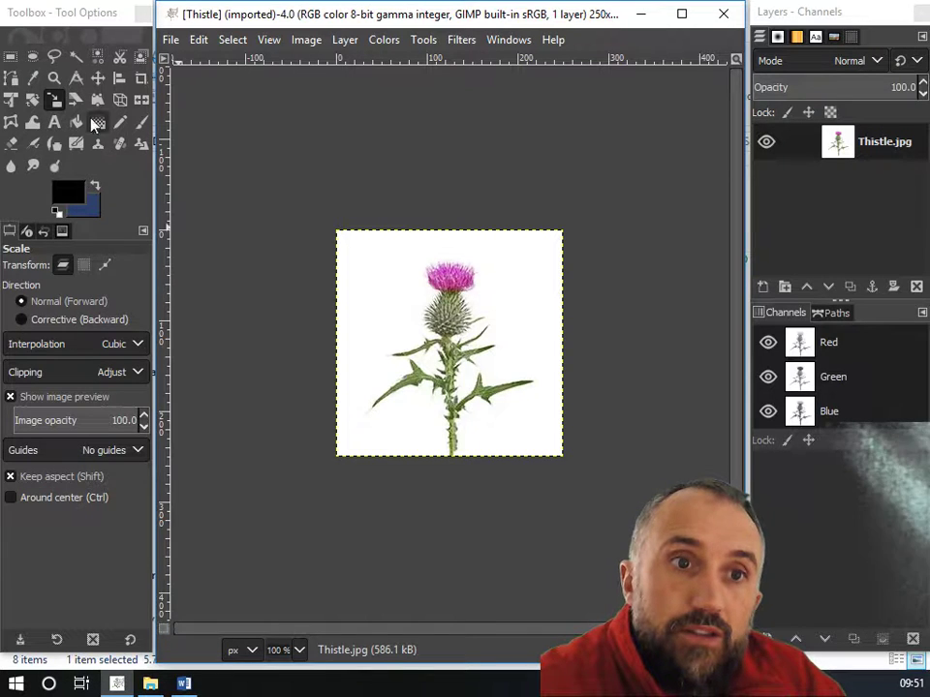
Draw a rectangular selection about 117 × 108 px around the thistle's flower head.
left_click(10, 57)
left_click_drag(402, 265, 507, 363)
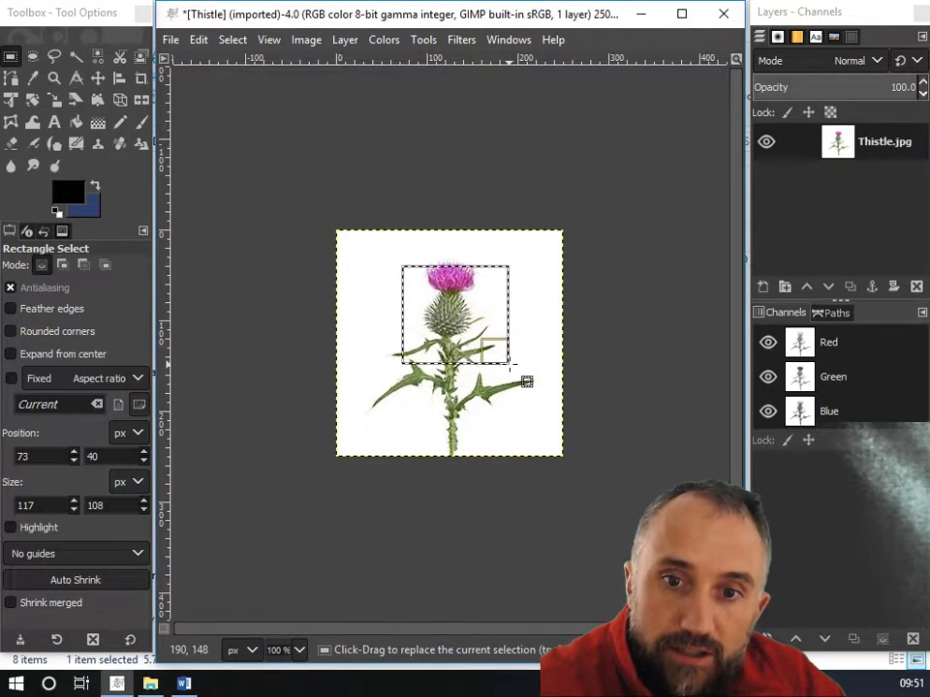
key("Return")
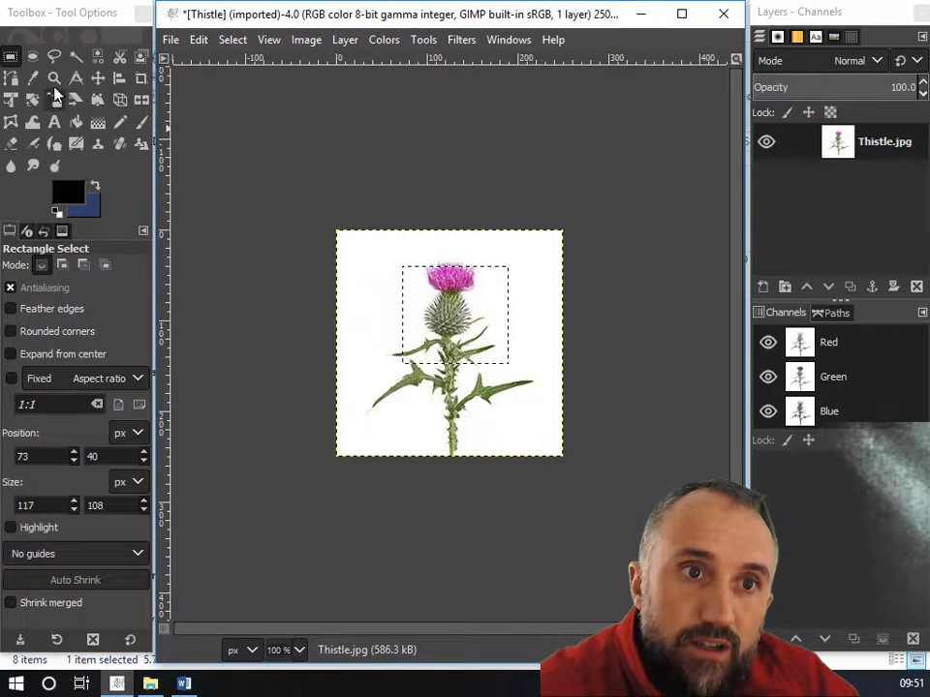
Draw an elliptical selection about 161 × 215 px enclosing the whole thistle.
left_click(33, 56)
left_click_drag(377, 254, 522, 448)
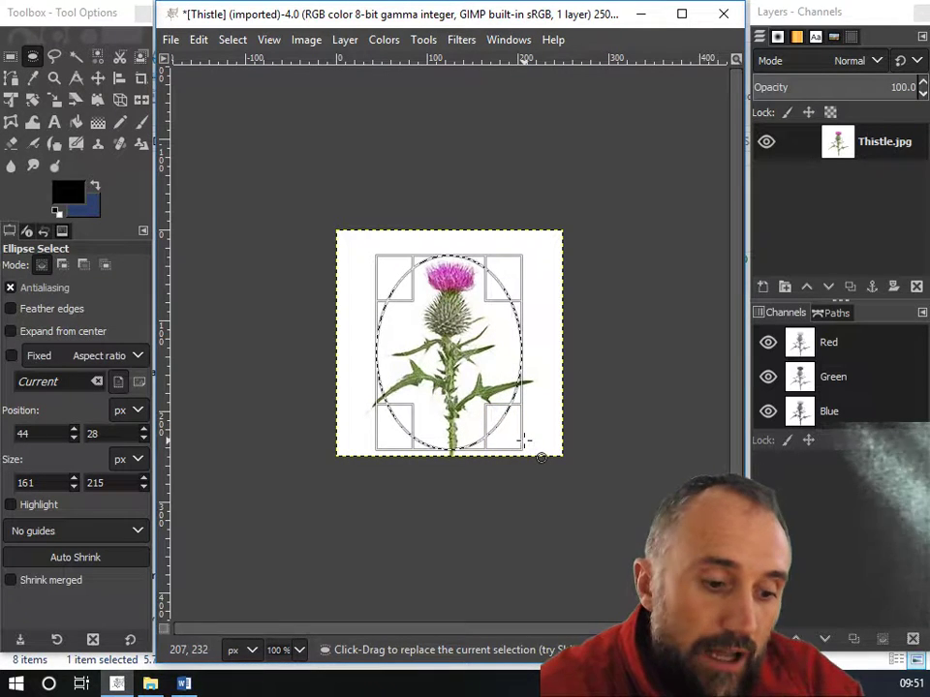
key("Return")
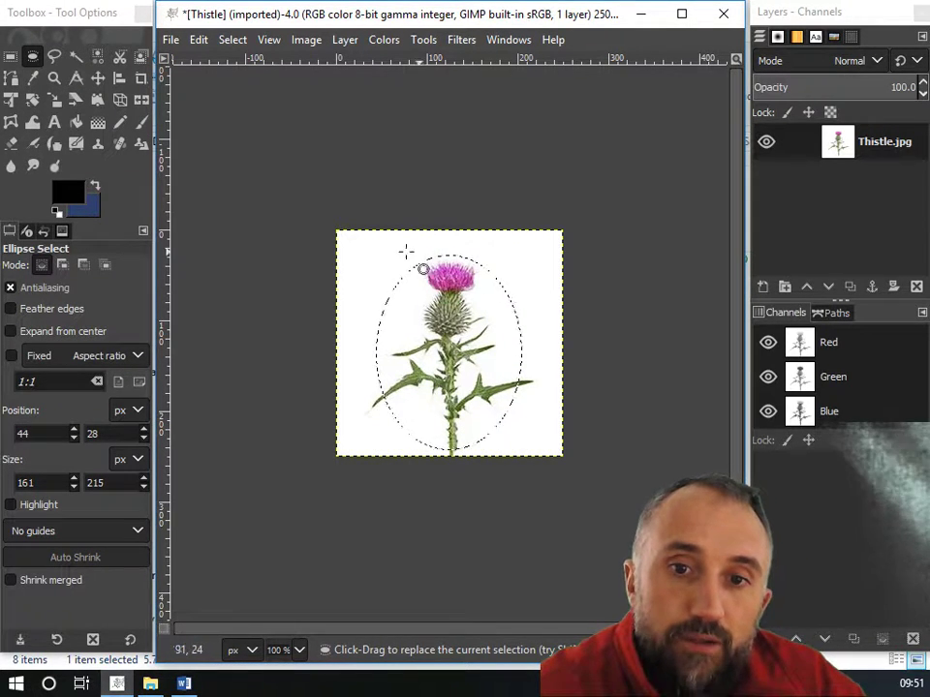
Try a free polygon selection around the lower stem and left leaf, then undo it.
left_click(54, 58)
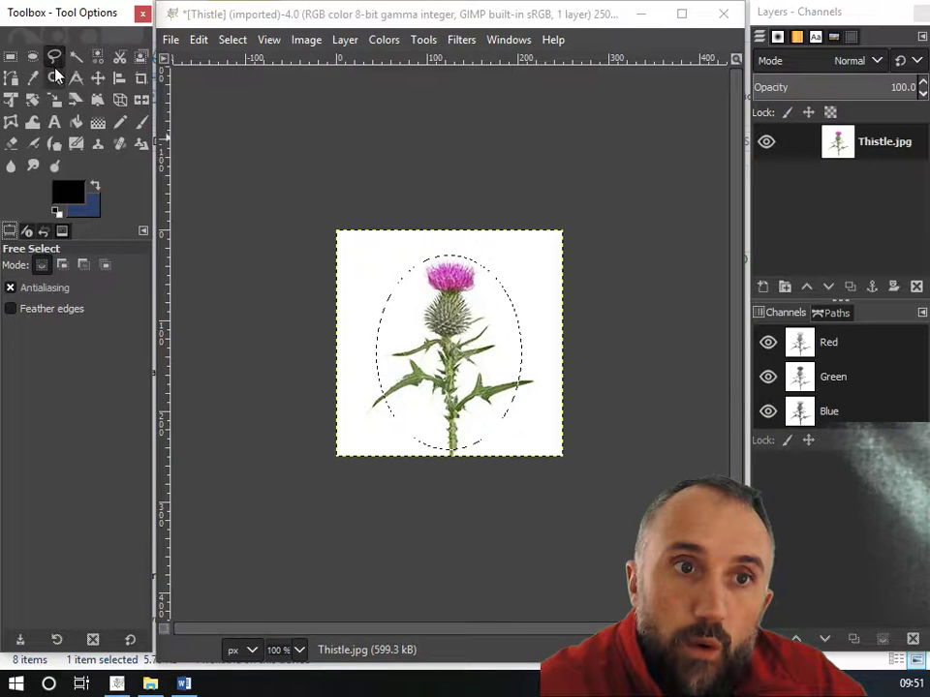
left_click(458, 470)
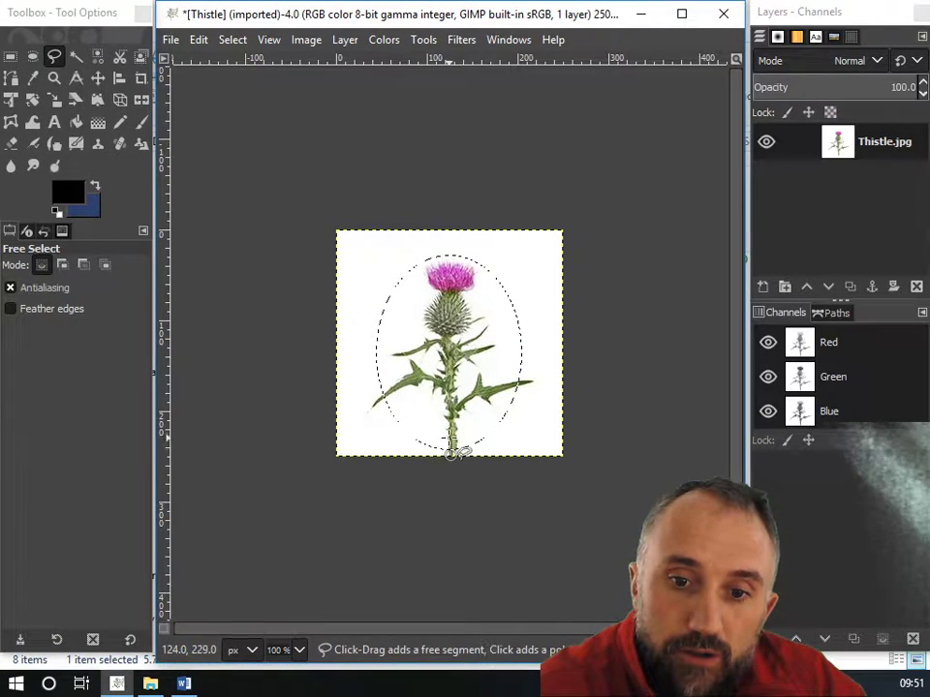
left_click(447, 420)
left_click(446, 400)
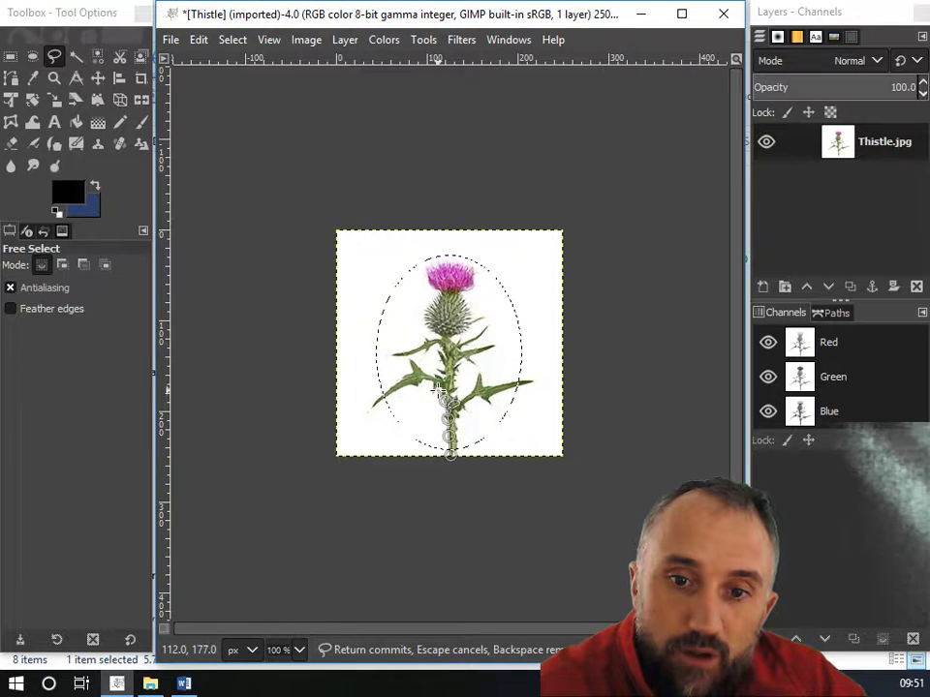
left_click(423, 391)
left_click(395, 421)
left_click(371, 423)
left_click(361, 388)
left_click(447, 359)
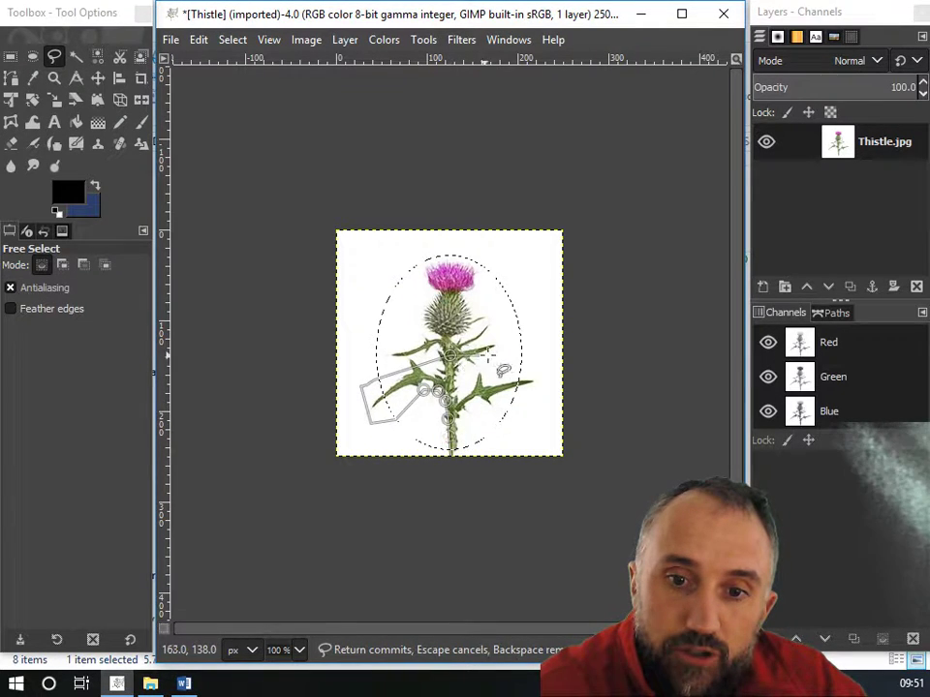
left_click(483, 402)
left_click(479, 424)
left_click(451, 454)
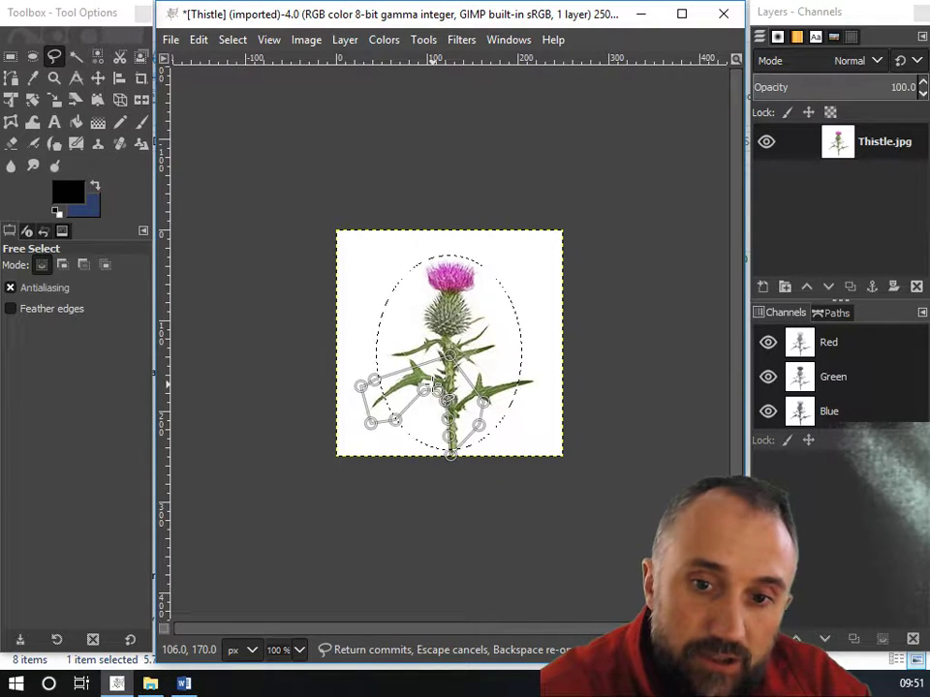
key("Return")
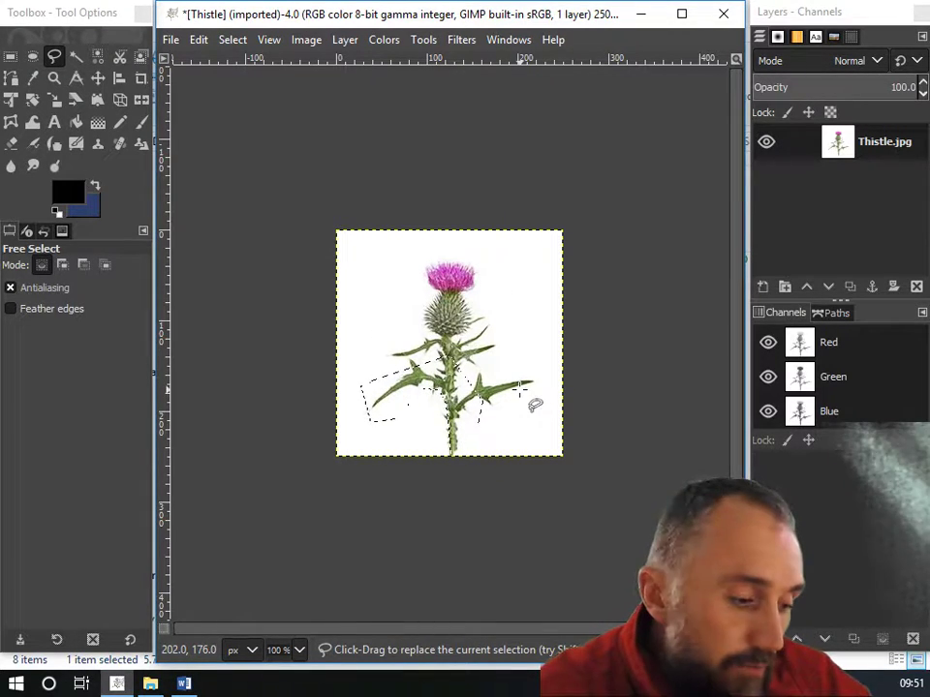
key("ctrl")
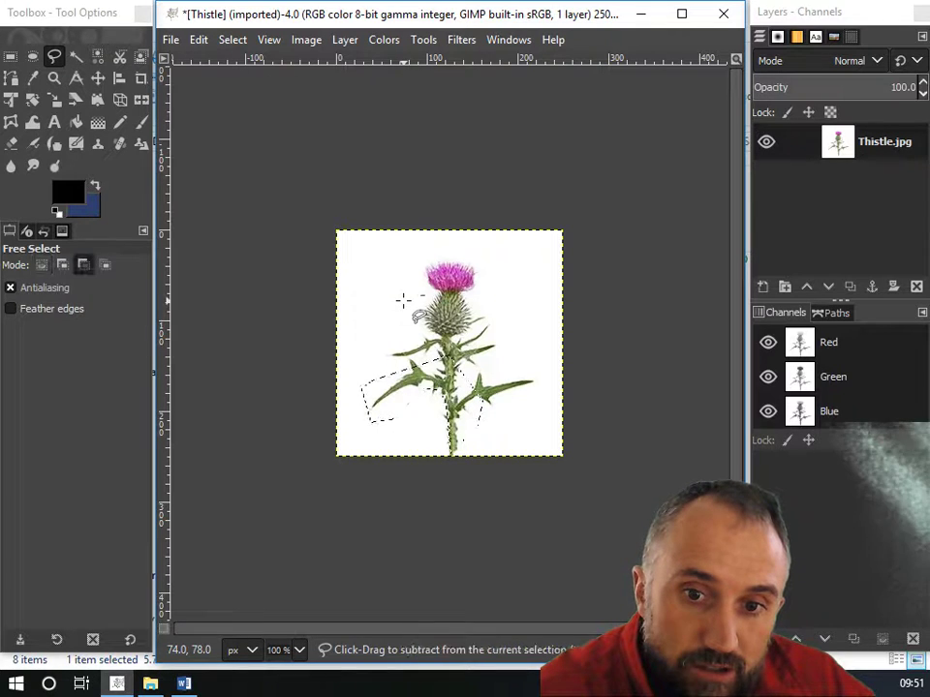
key("ctrl+z")
Draw a free polygon selection around the thistle's flower head and the area beside it.
left_click(392, 257)
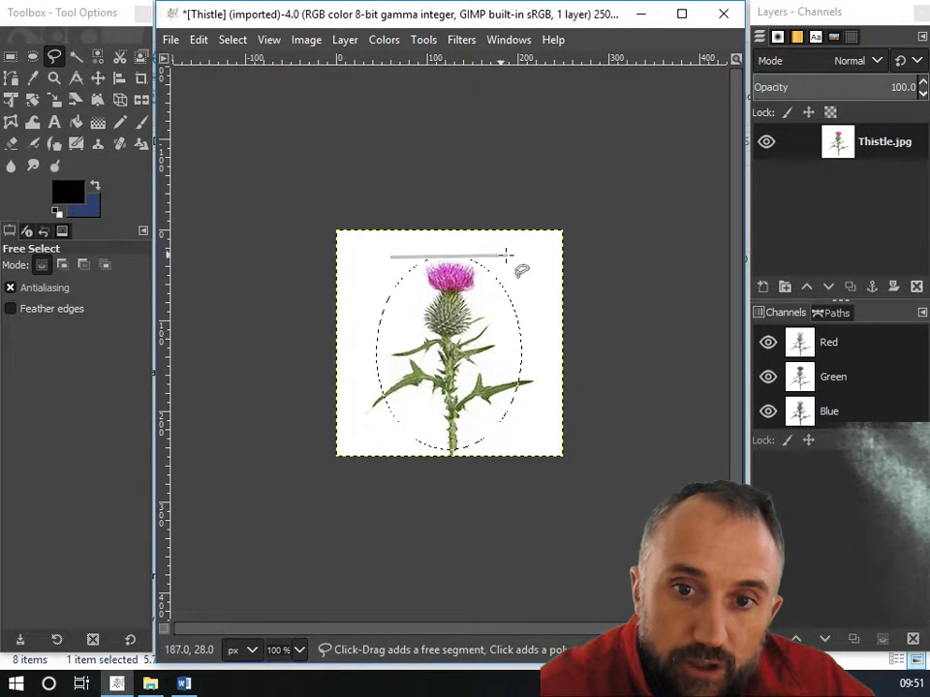
left_click(528, 258)
left_click(531, 329)
left_click(339, 342)
left_click(368, 273)
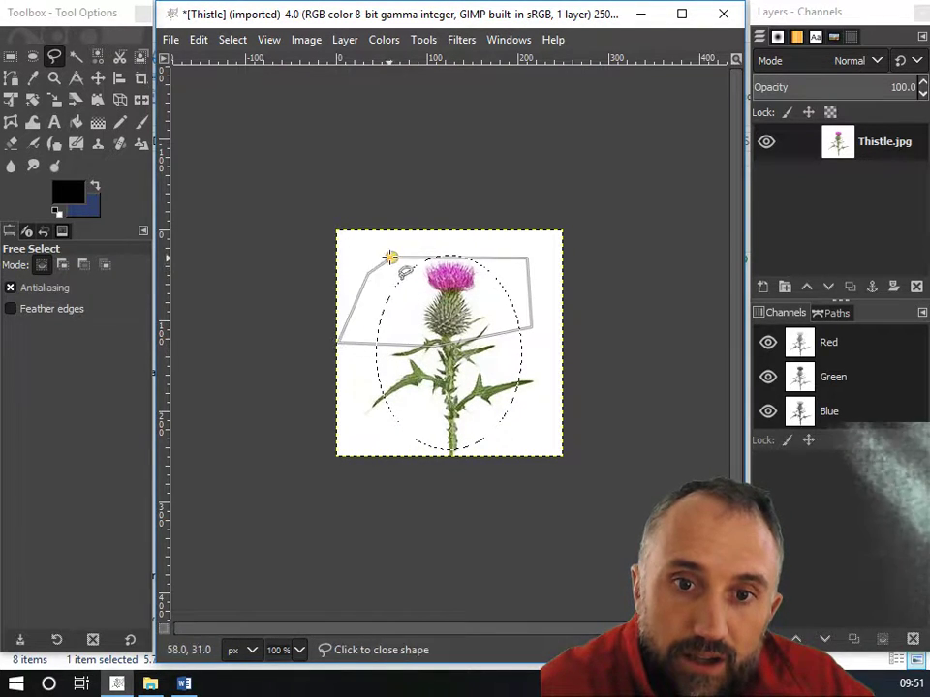
left_click(391, 256)
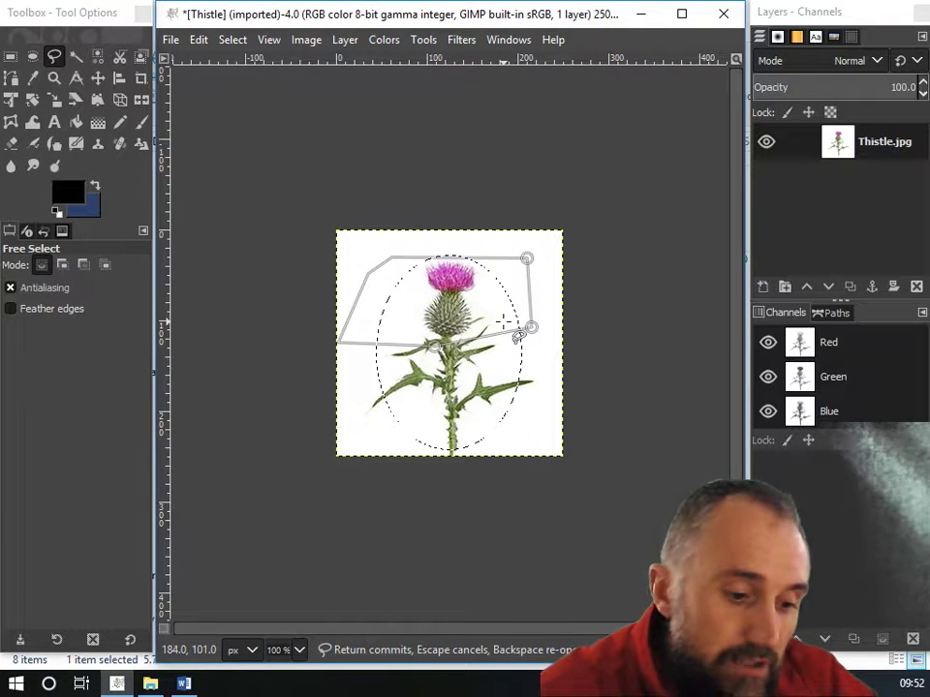
key("Return")
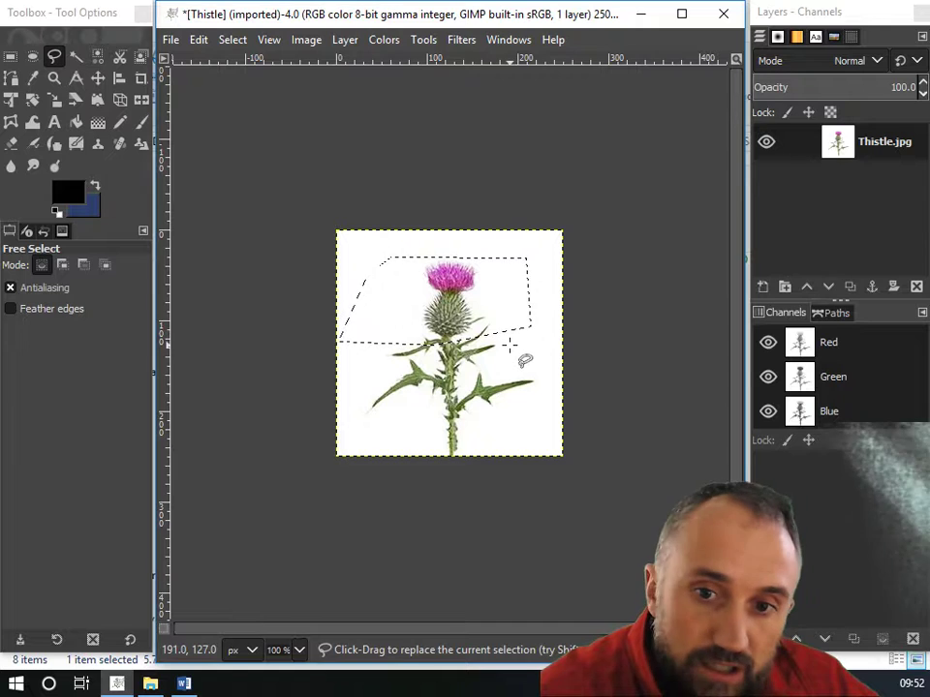
Subtract a polygon from the right side of the free selection.
left_click(495, 315, "ctrl")
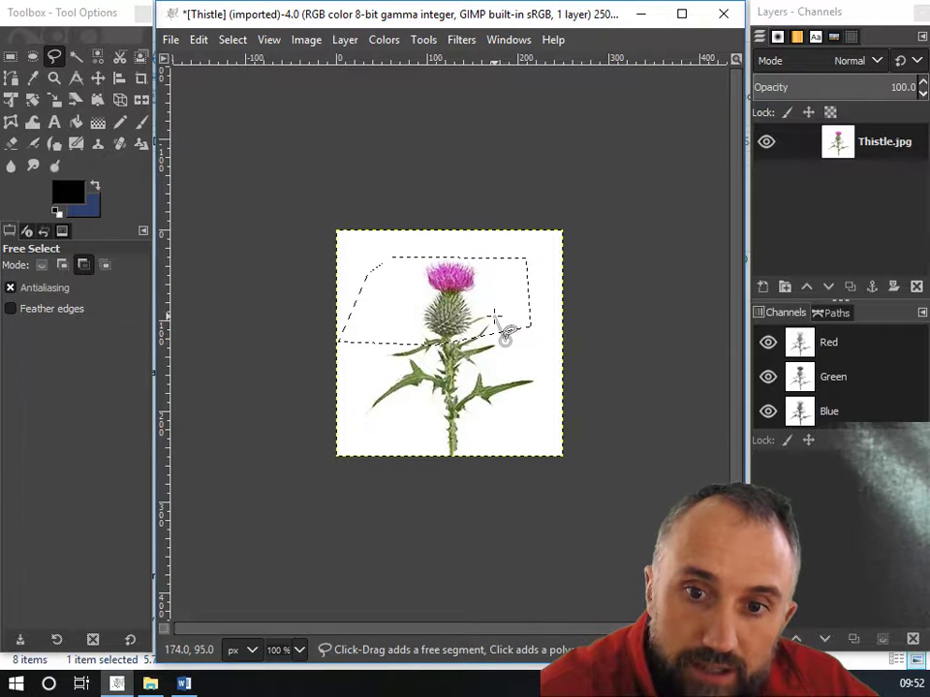
left_click(483, 260)
left_click(515, 240)
left_click(529, 259)
left_click(545, 288)
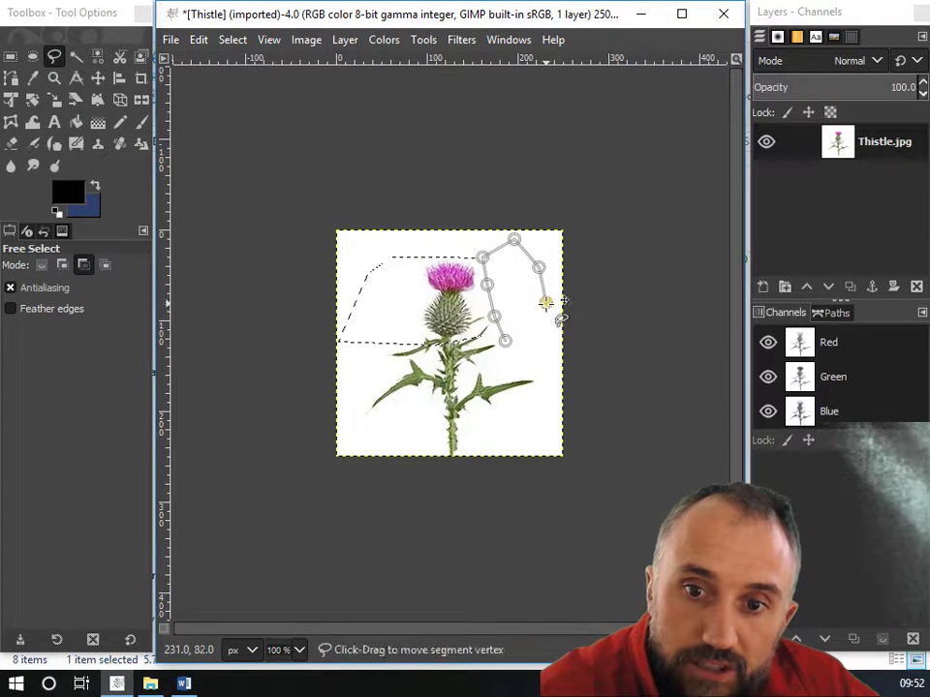
left_click(546, 333)
left_click(505, 341)
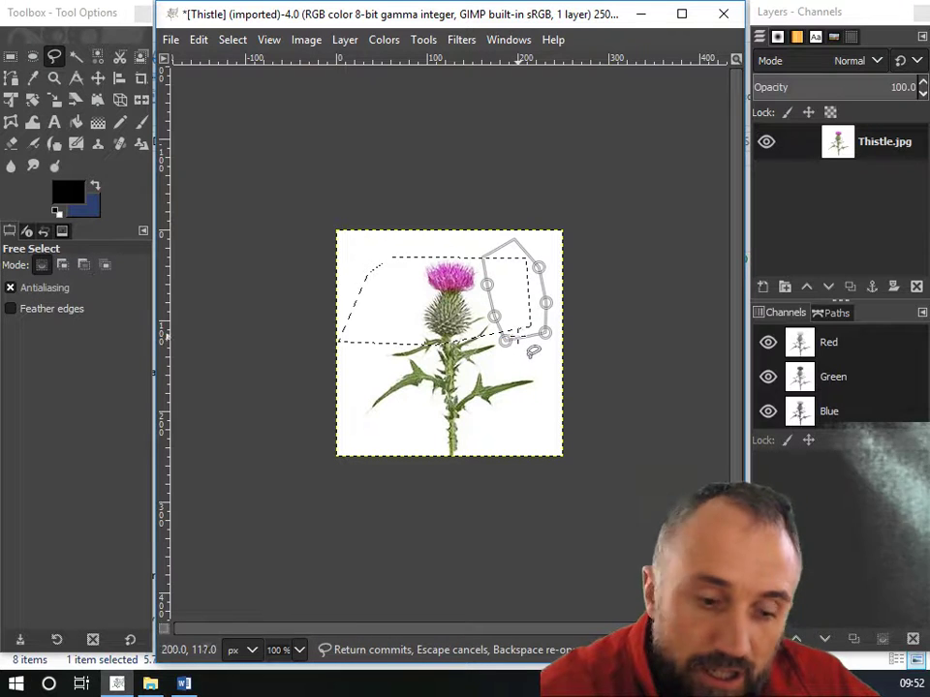
key("Return")
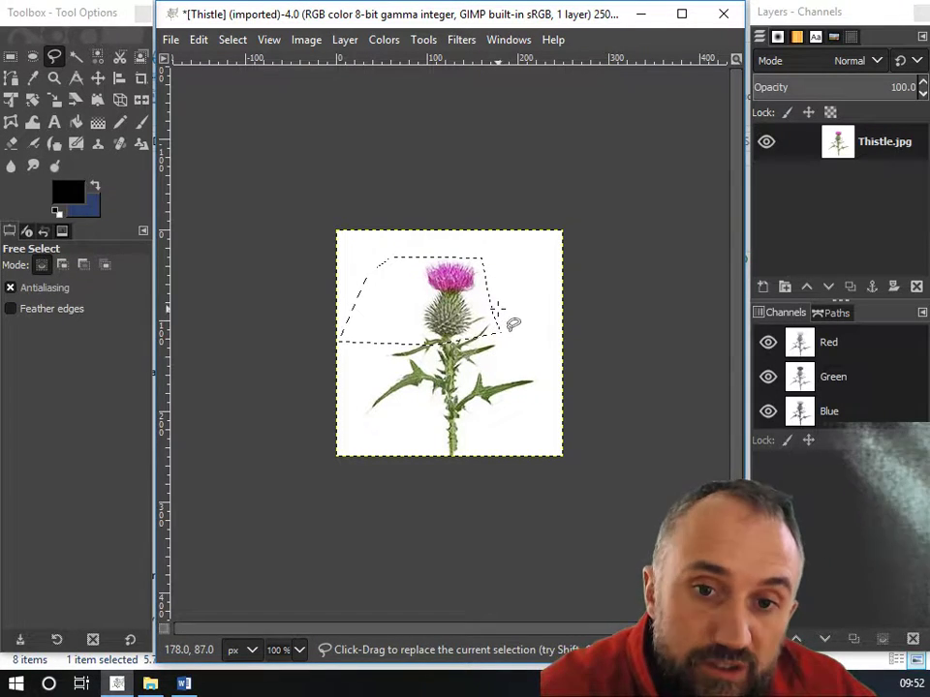
Add a polygon around the lower stem to the selection.
key("shift")
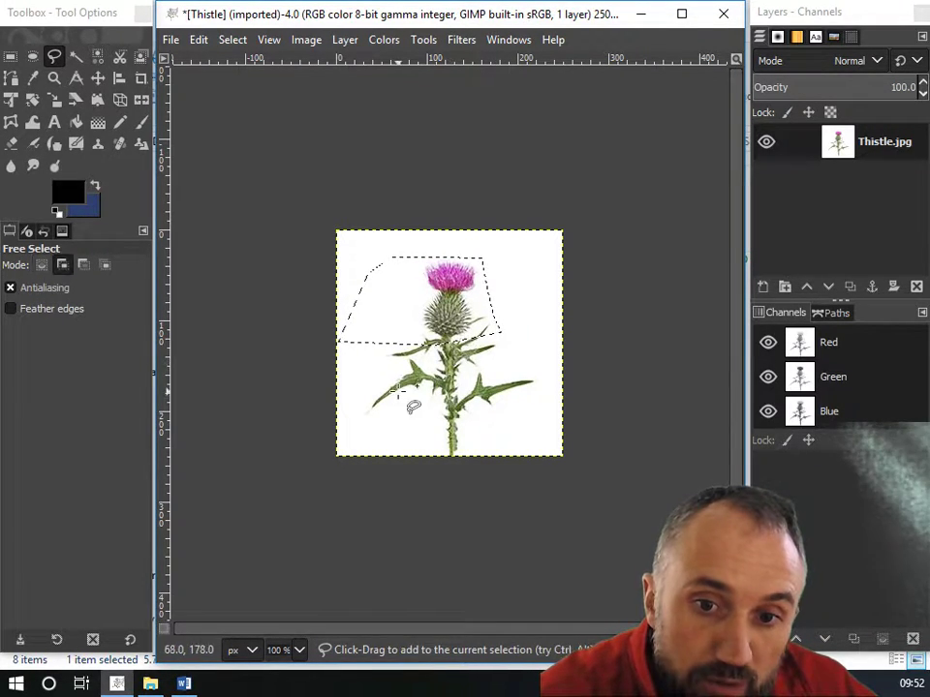
left_click(399, 403)
left_click(458, 403)
left_click(511, 402)
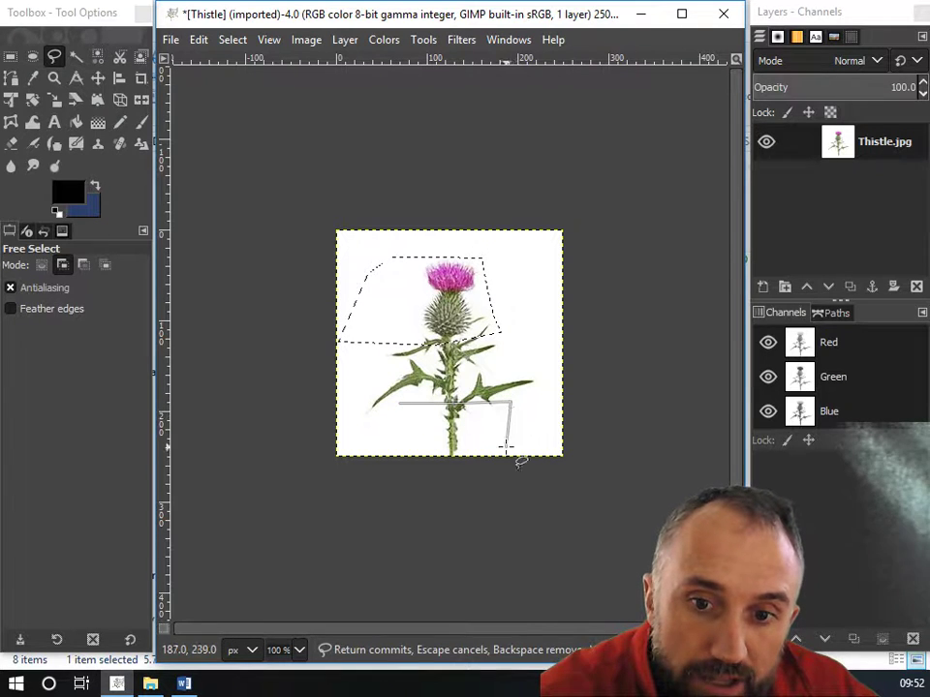
left_click(506, 448)
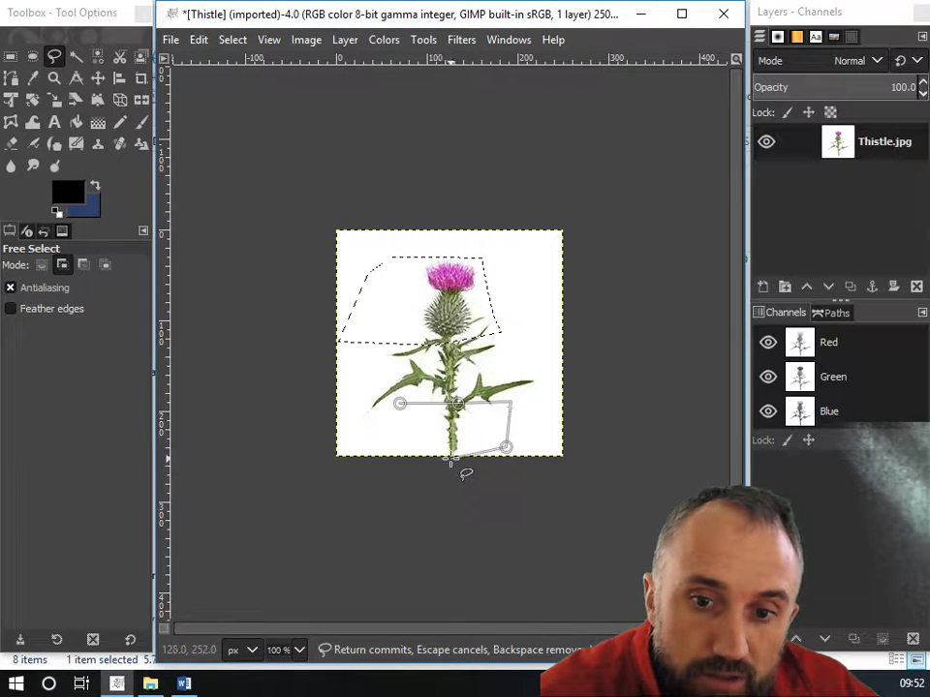
left_click(406, 411)
key("Return")
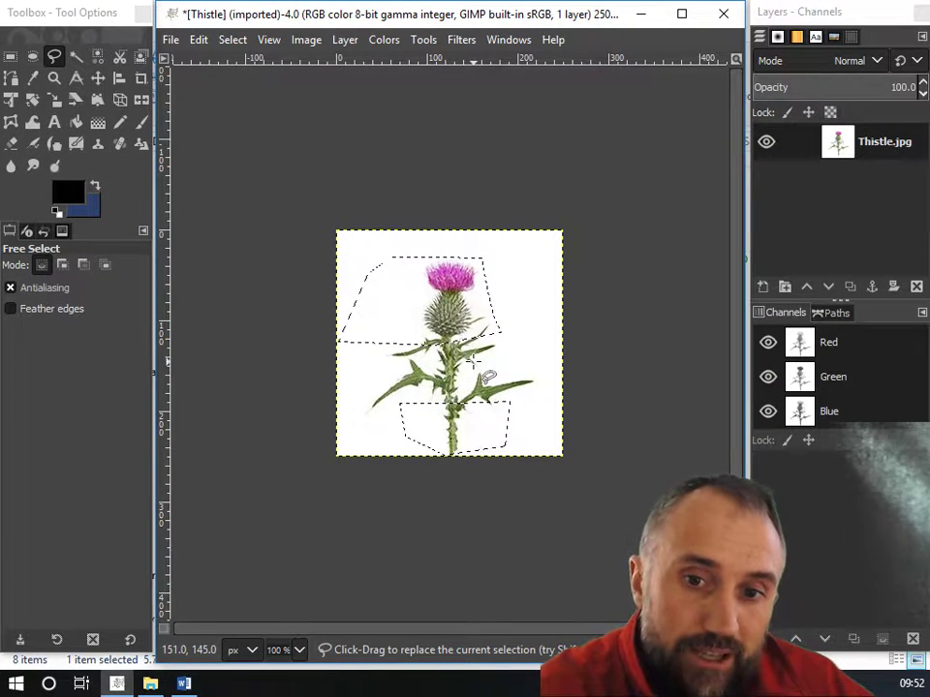
Fuzzy-select the white background of the image.
left_click(75, 56)
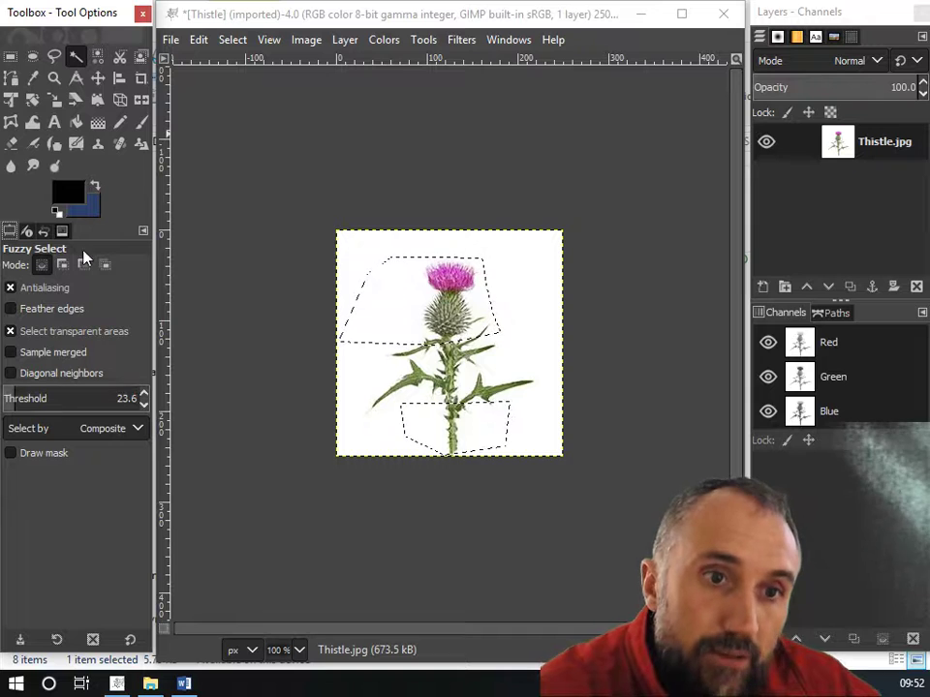
left_click(361, 246)
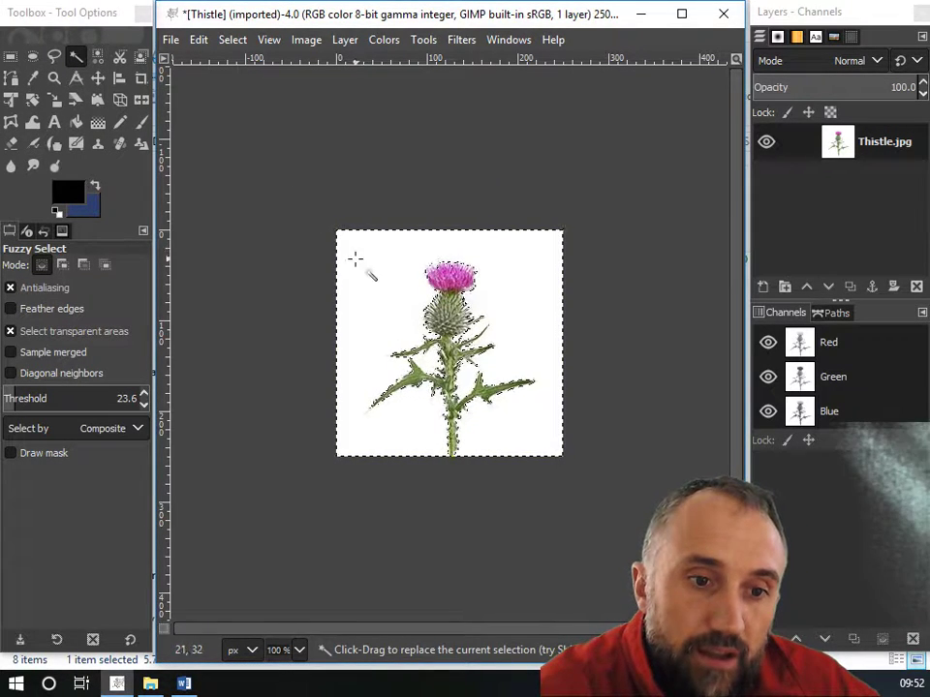
Set the Fuzzy Select threshold to 20.4 and reselect the white background.
left_click(15, 407)
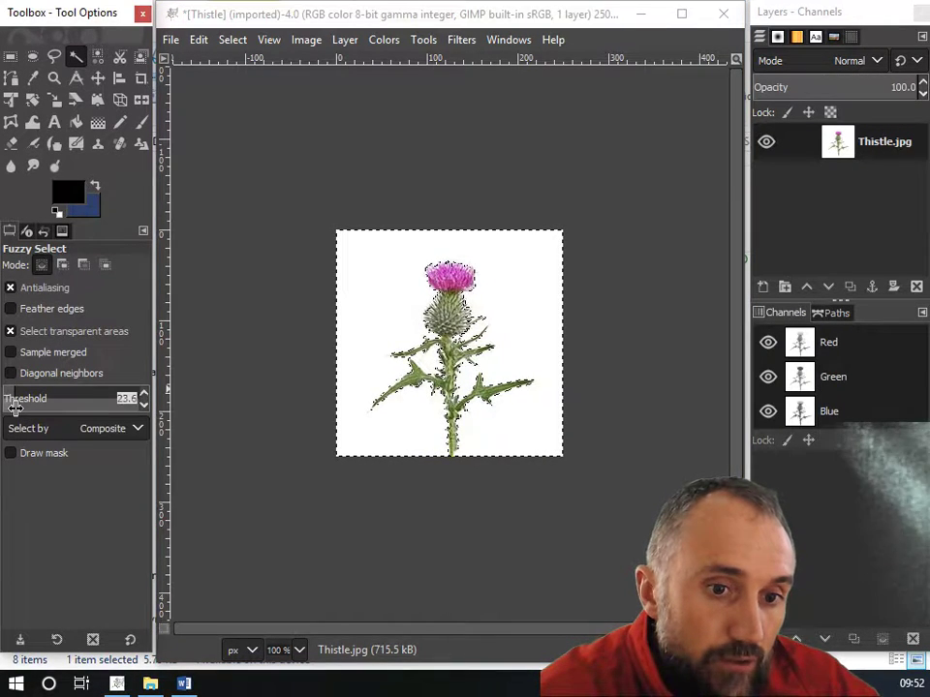
left_click_drag(10, 407, 925, 405)
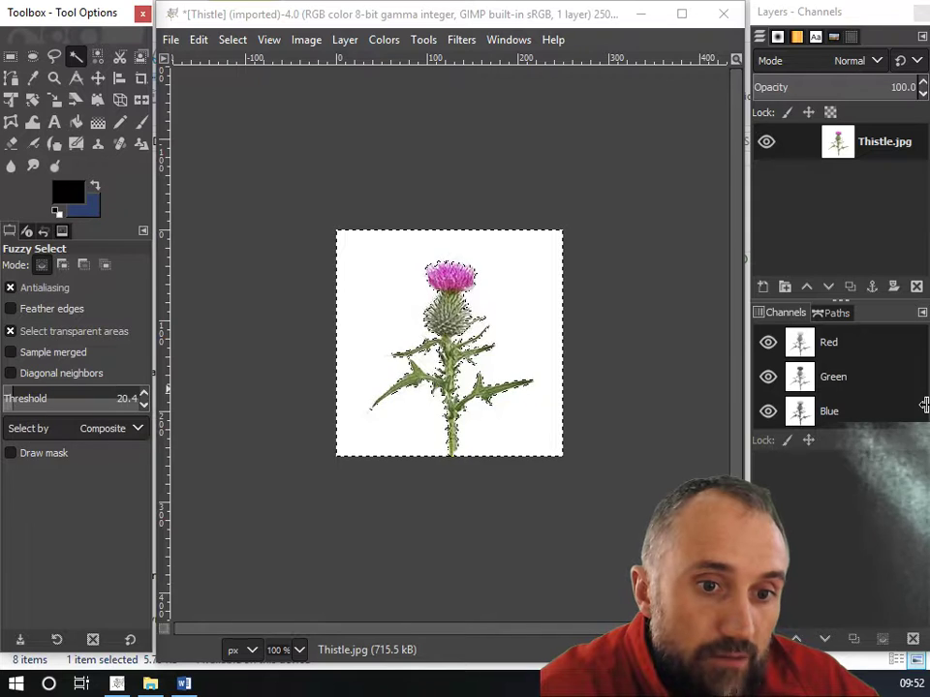
left_click(410, 261)
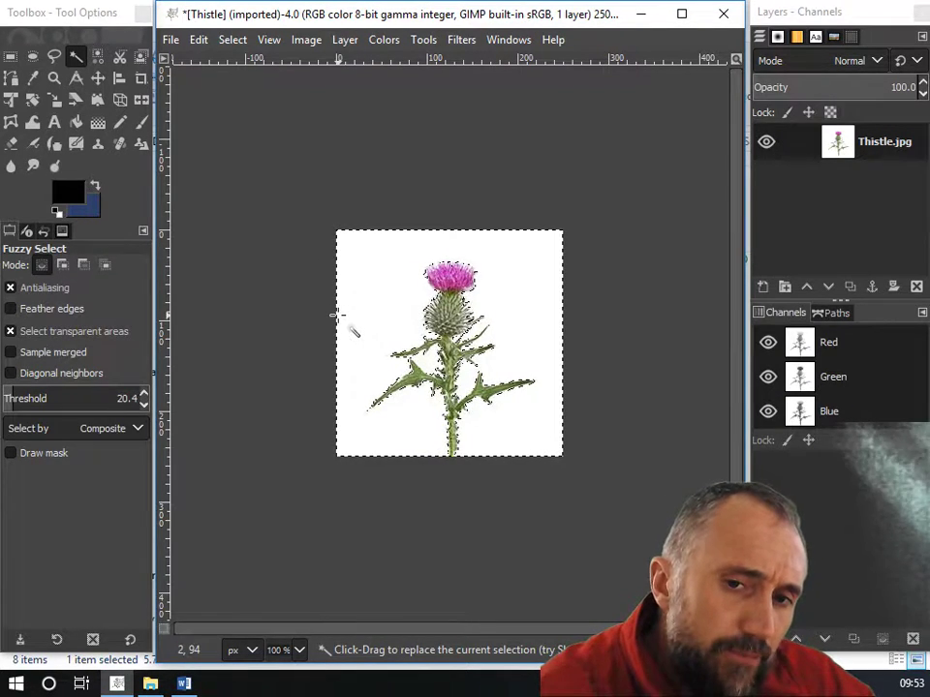
Invert the selection.
right_click(392, 280)
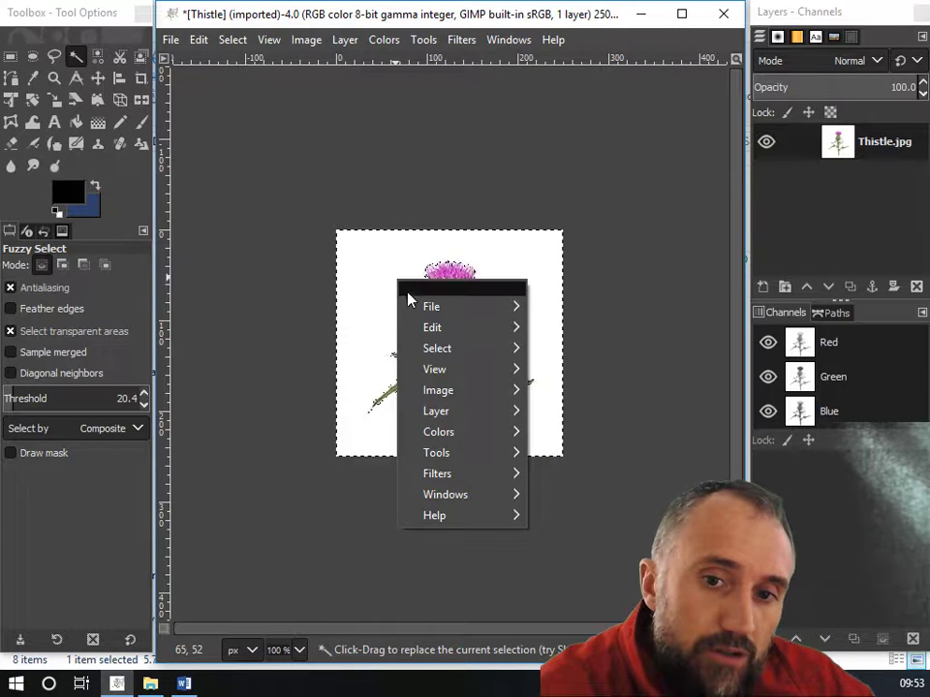
mouse_move(439, 356)
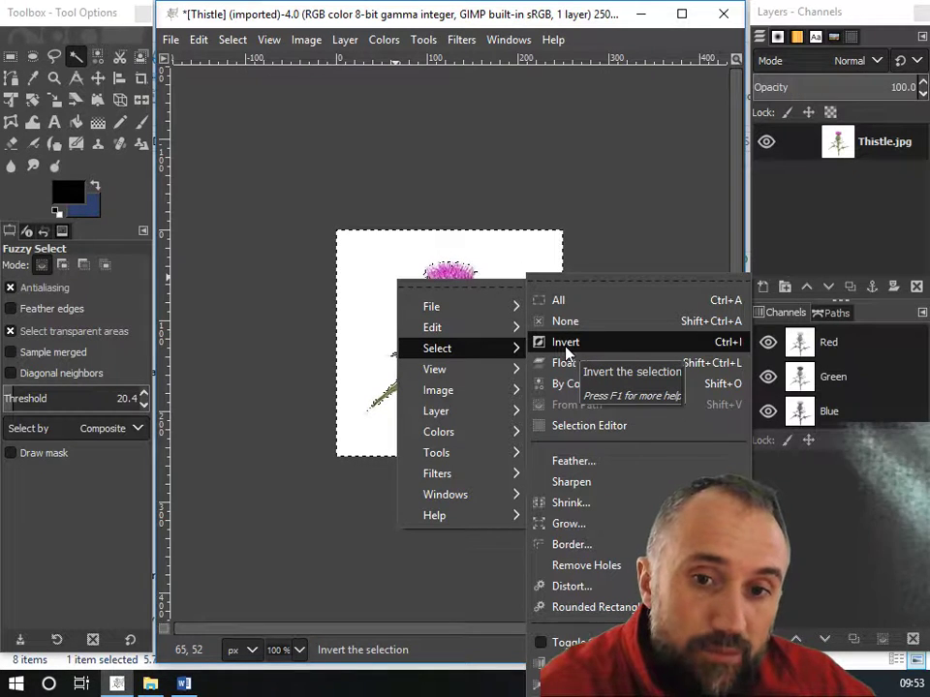
left_click(567, 351)
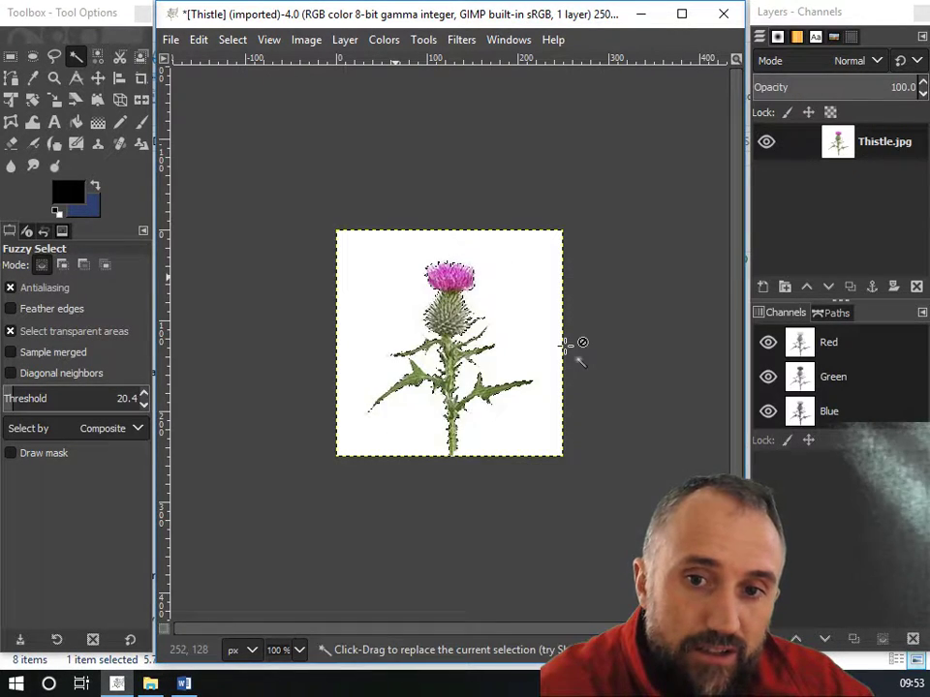
Invert the selection again.
right_click(533, 289)
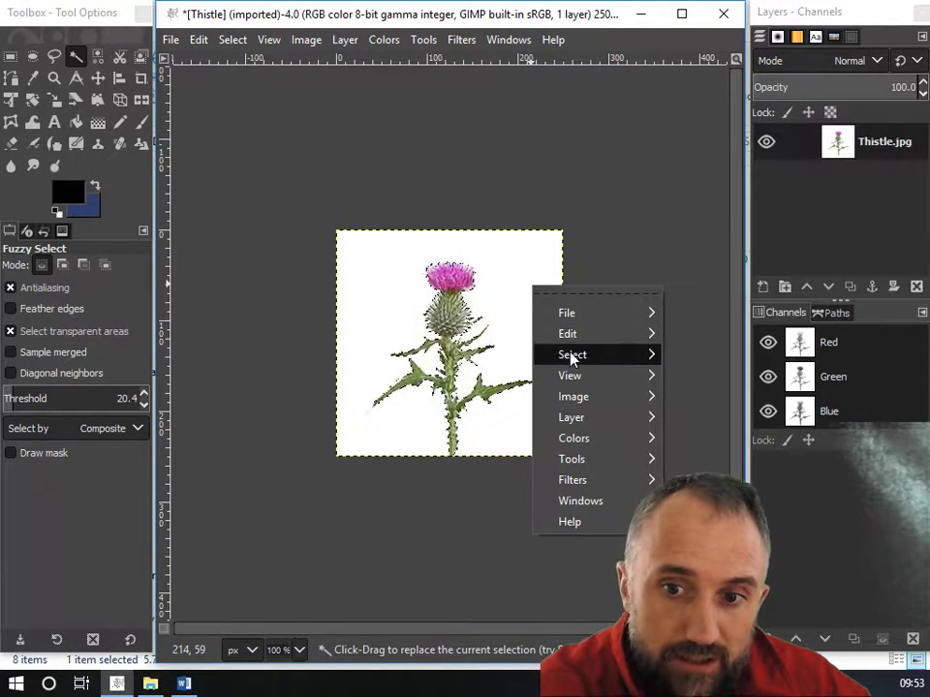
mouse_move(618, 358)
left_click(686, 349)
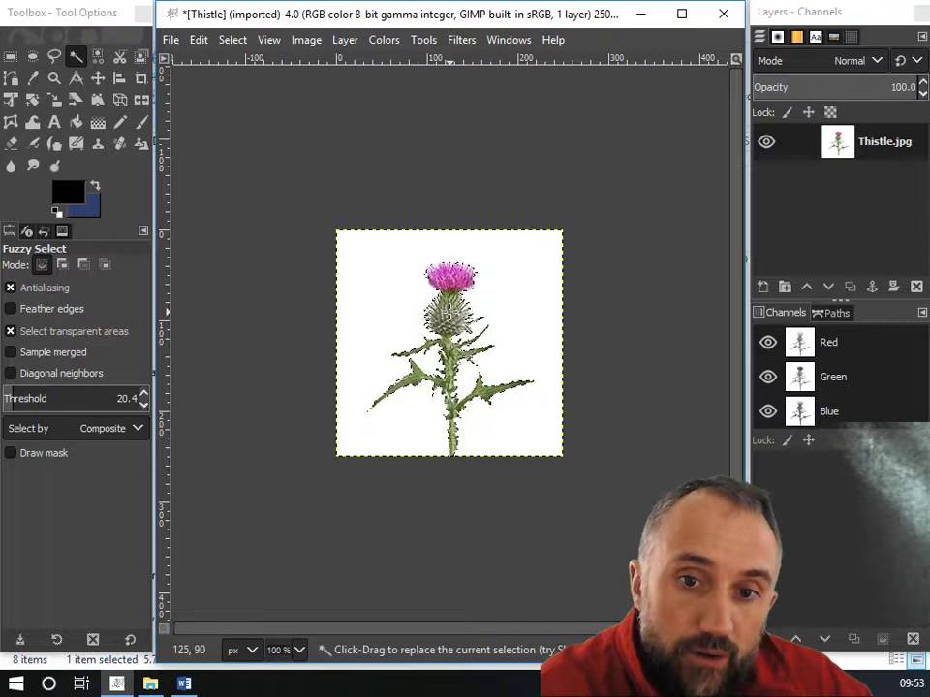
Float the current selection.
right_click(449, 315)
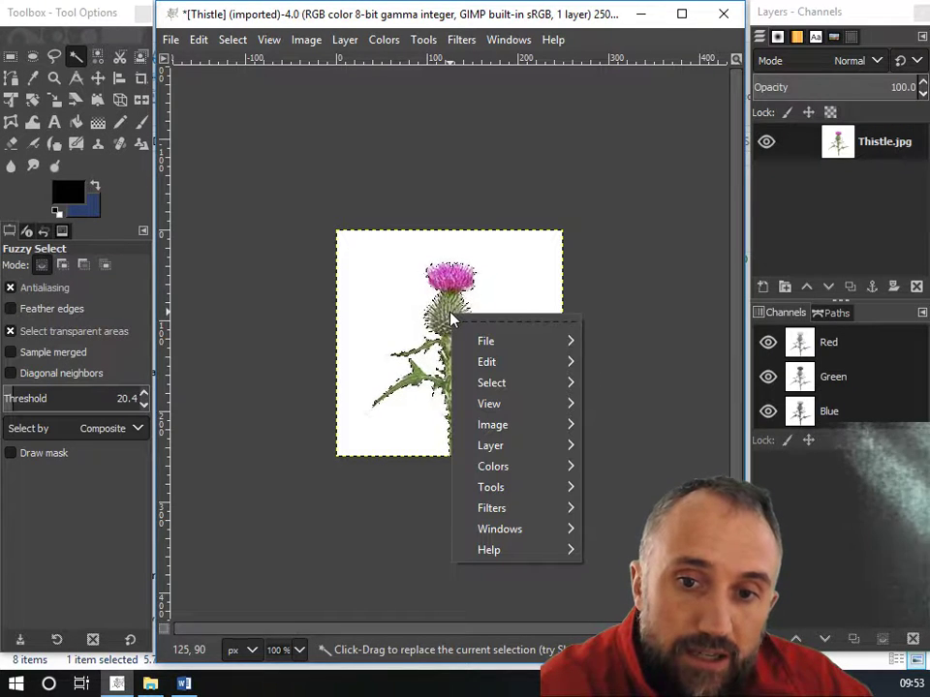
mouse_move(506, 385)
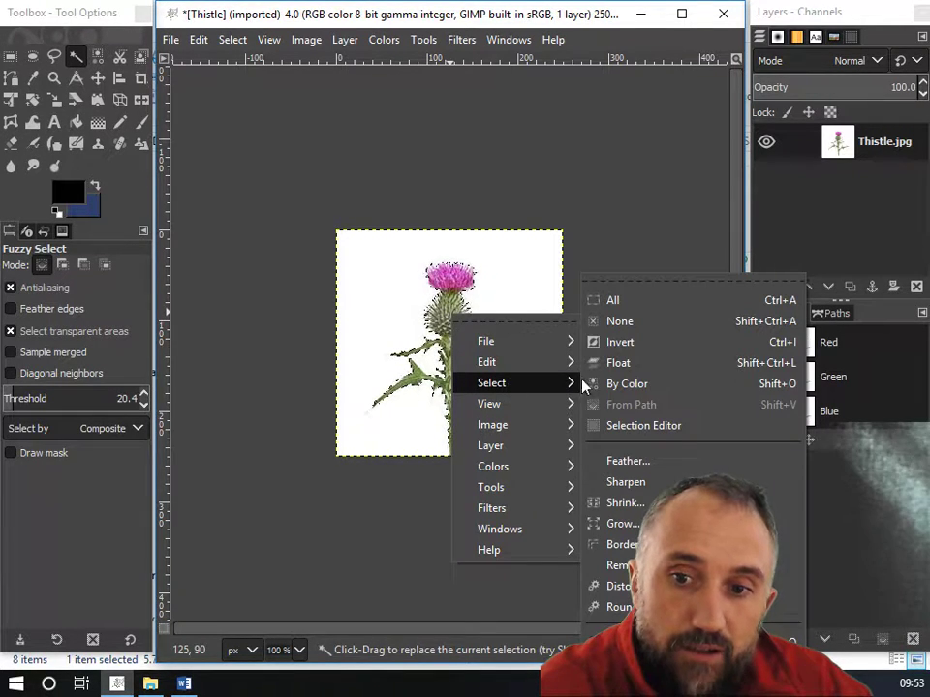
left_click(636, 365)
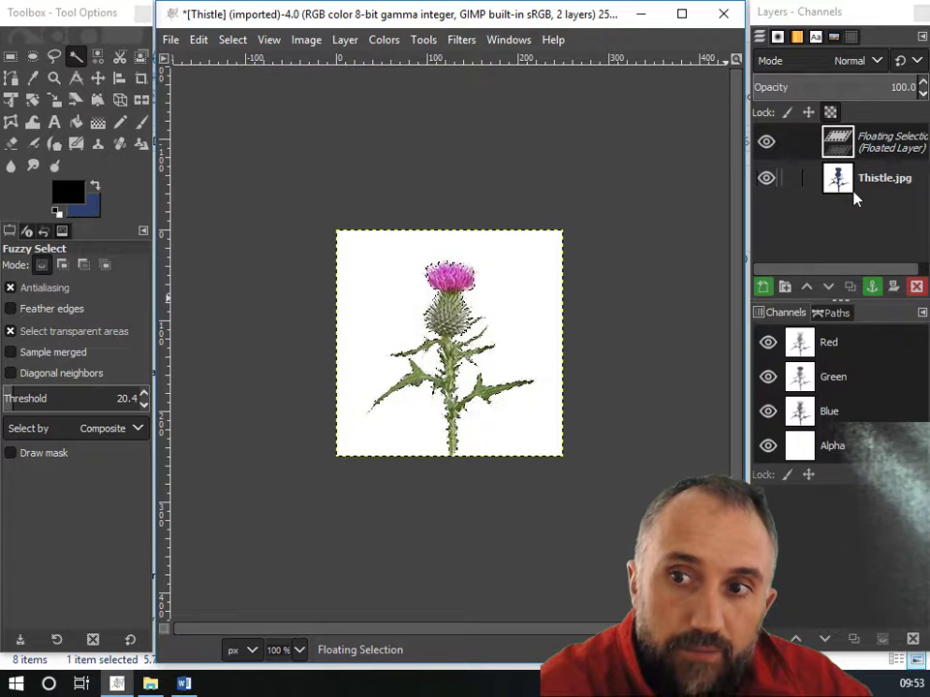
Convert the floating selection into a new layer.
left_click(880, 143)
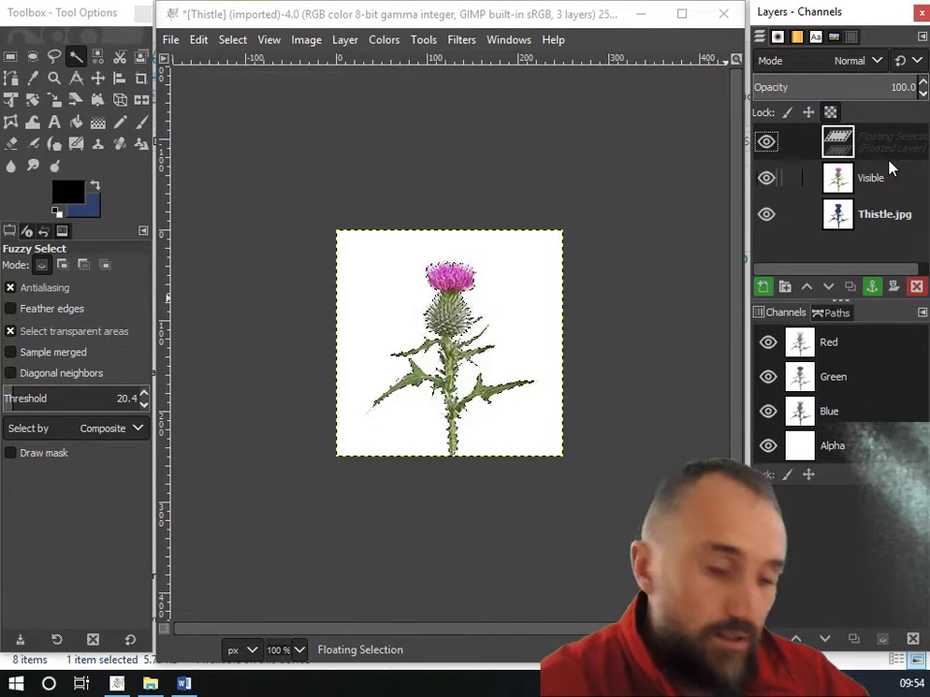
key("ctrl+z")
right_click(893, 150)
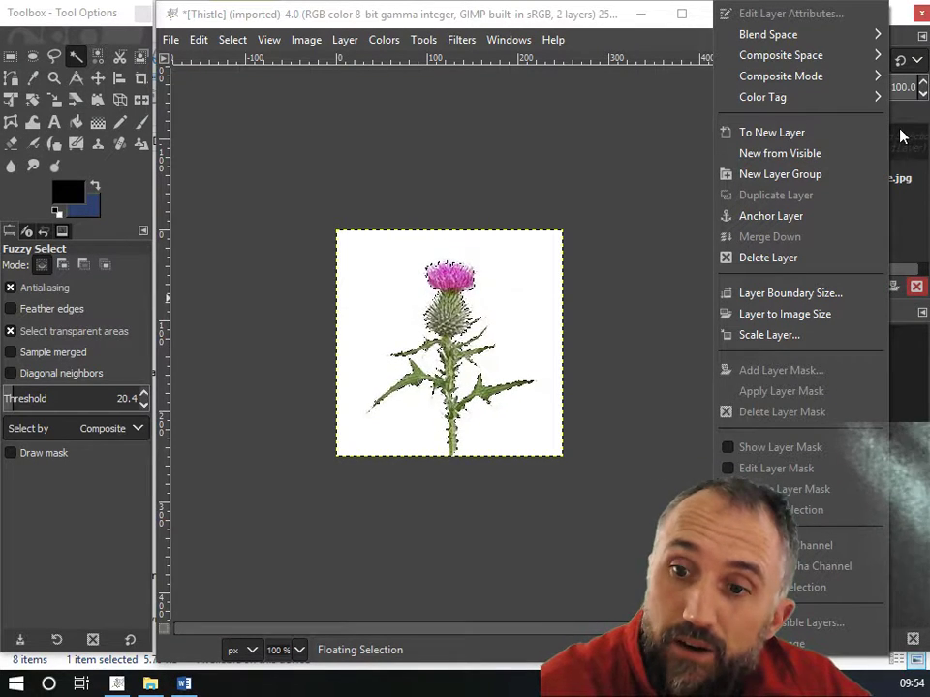
left_click(824, 135)
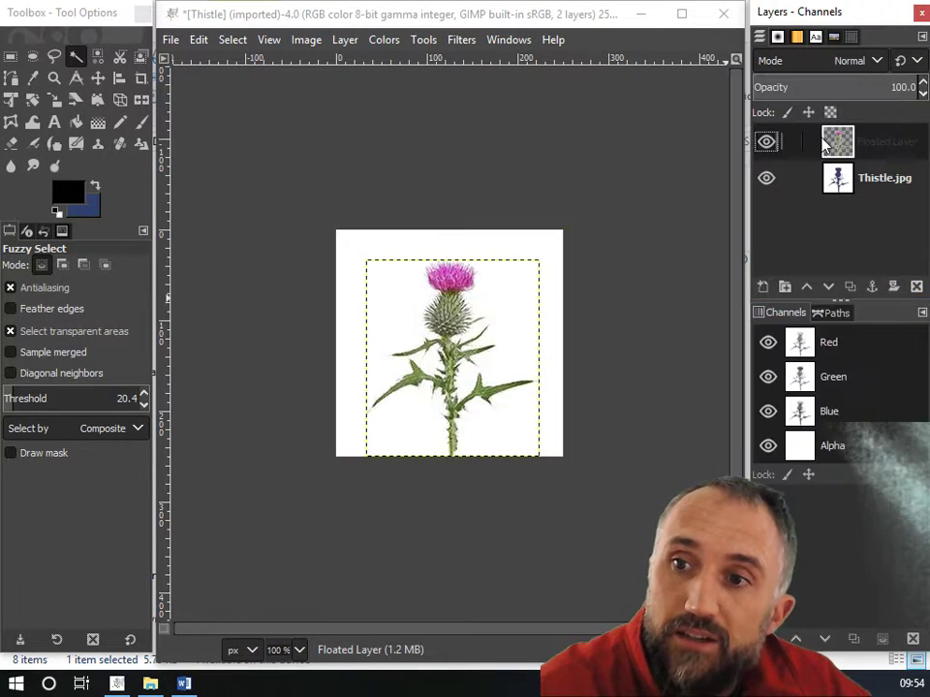
Rename the new layer as Thistle.
double_click(876, 144)
type("T")
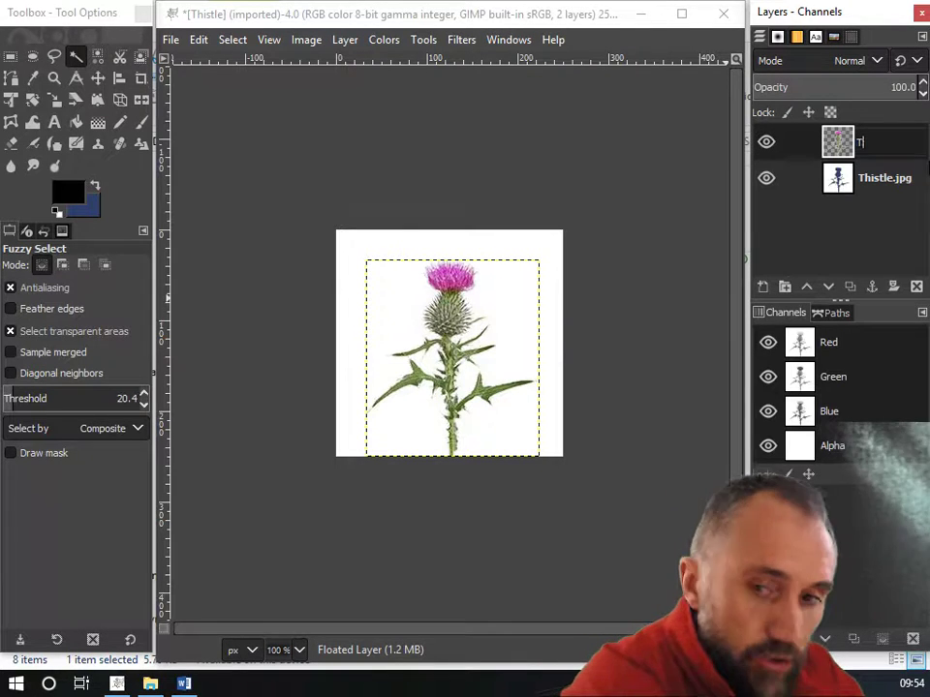
type("histle")
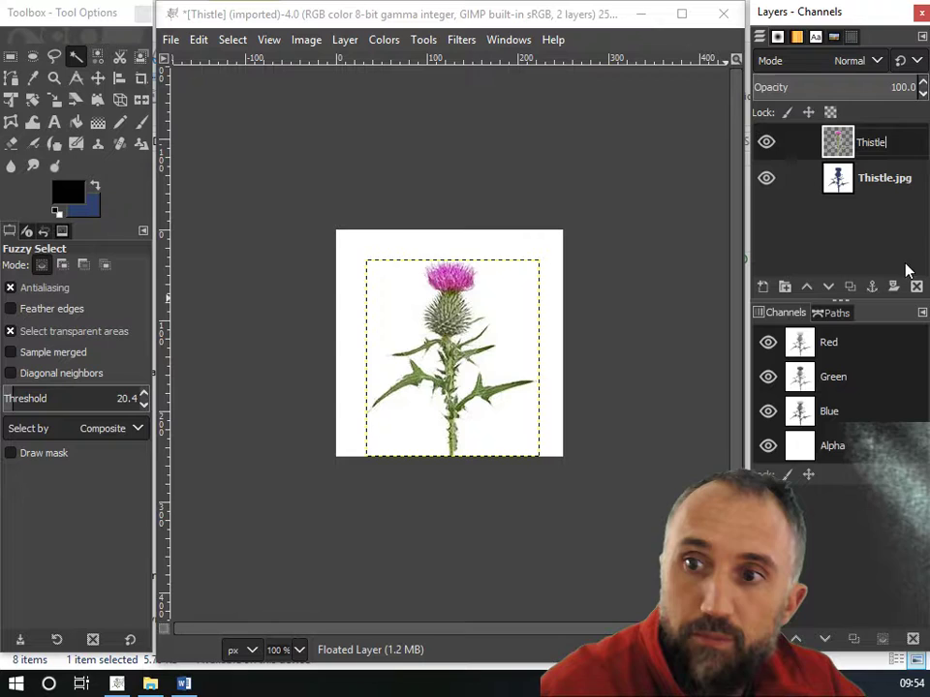
double_click(899, 178)
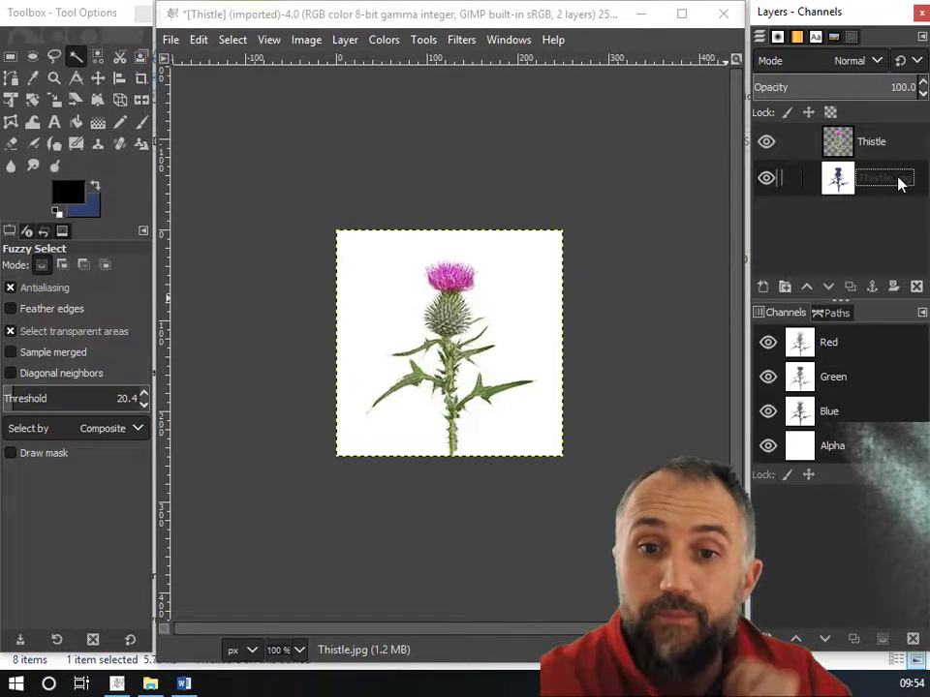
Toggle the Thistle.jpg layer's visibility on and off to compare the cut-out against the original.
left_click(768, 179)
left_click(768, 179)
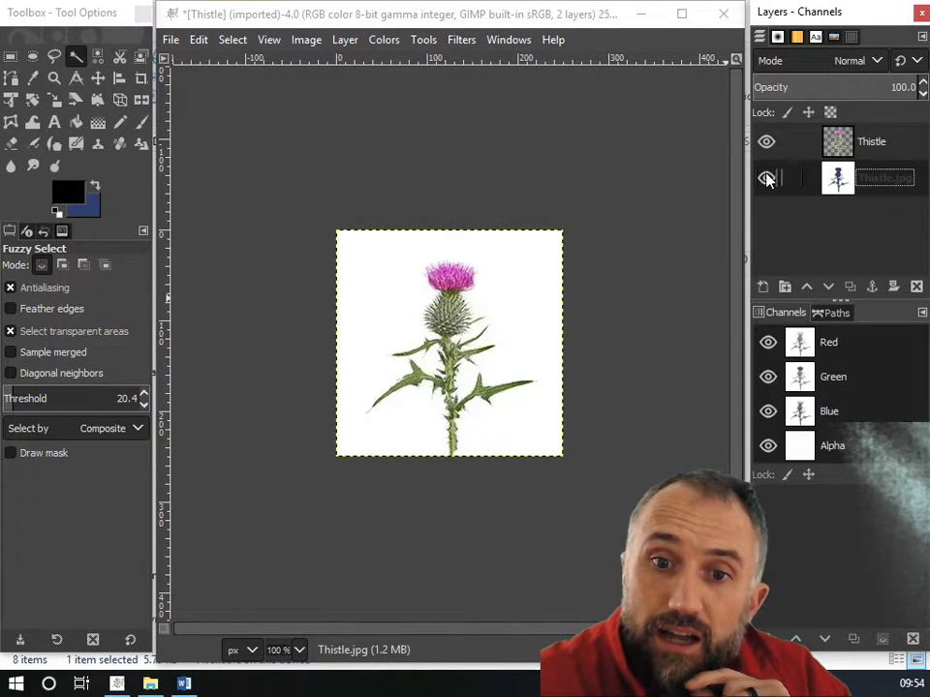
left_click(767, 179)
left_click(767, 179)
left_click(767, 179)
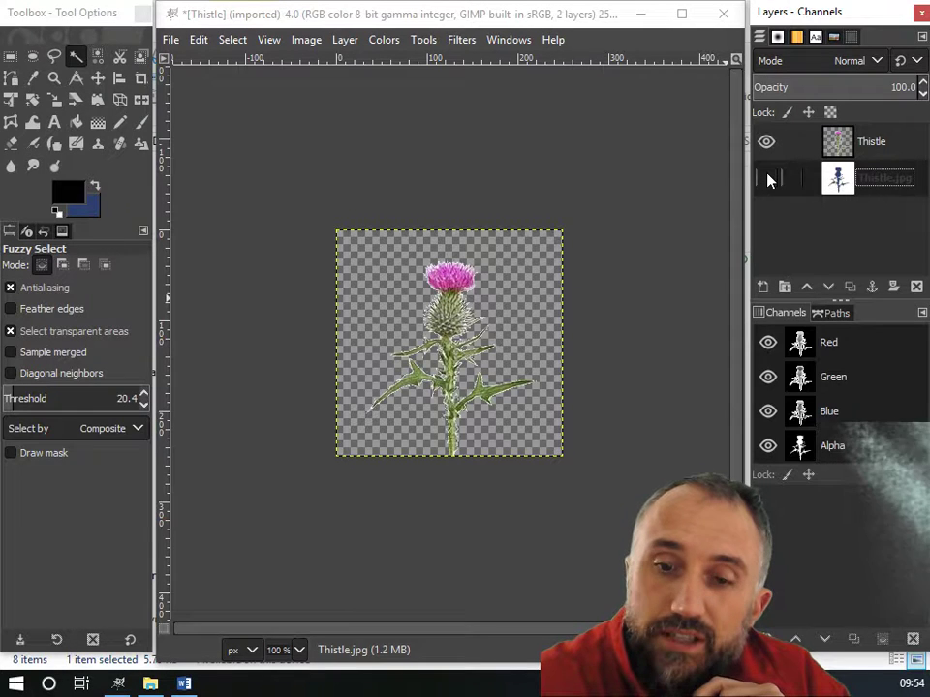
left_click(769, 179)
left_click(768, 180)
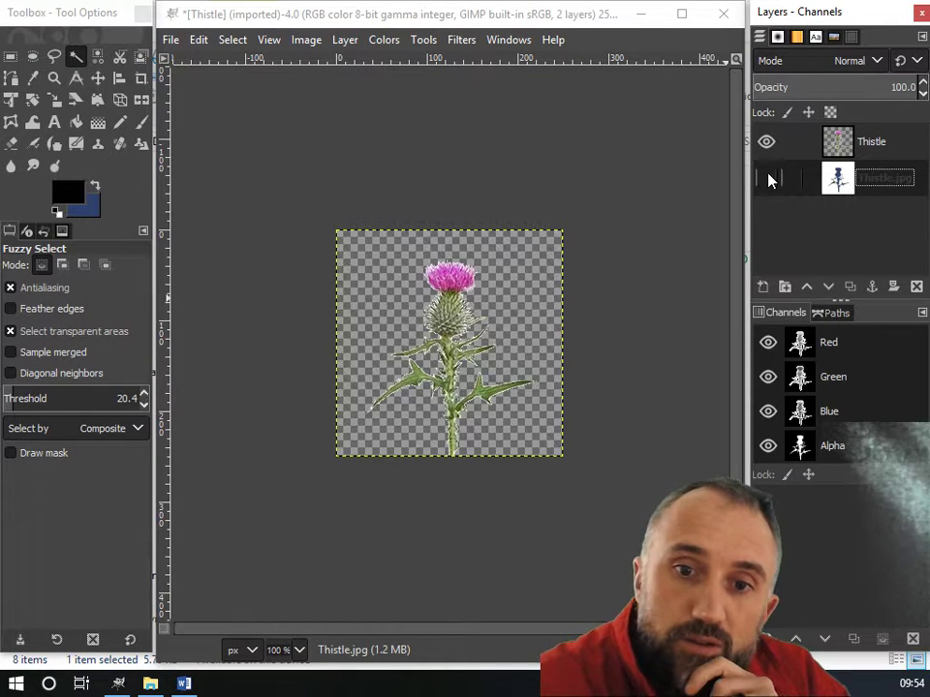
left_click(768, 179)
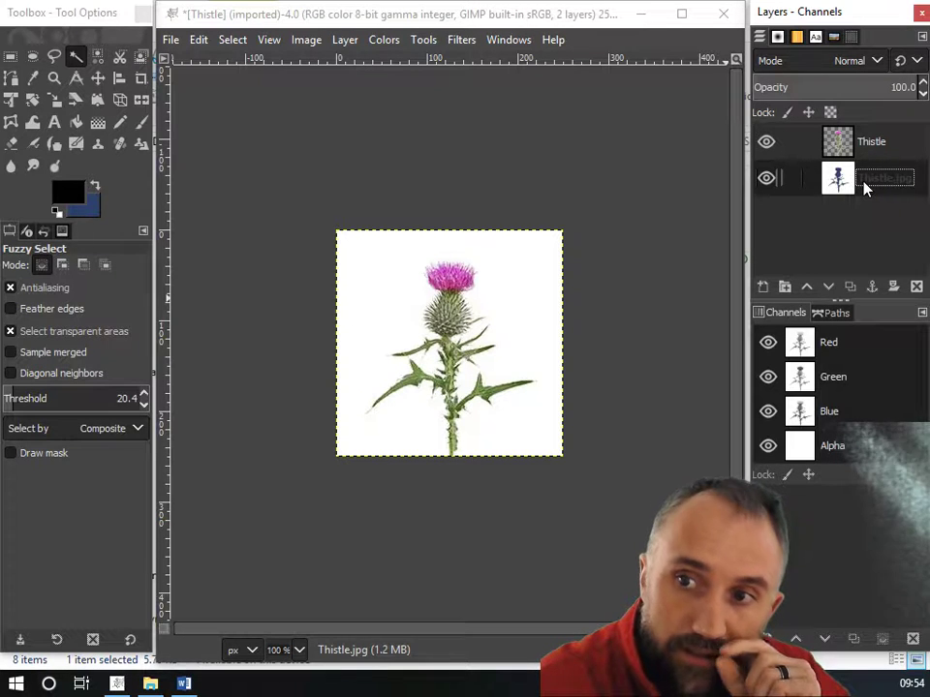
With the Paintbrush and a red foreground colour ff0303, paint broad strokes across the Thistle.jpg layer.
left_click(137, 125)
left_click(68, 193)
left_click_drag(132, 216, 159, 112)
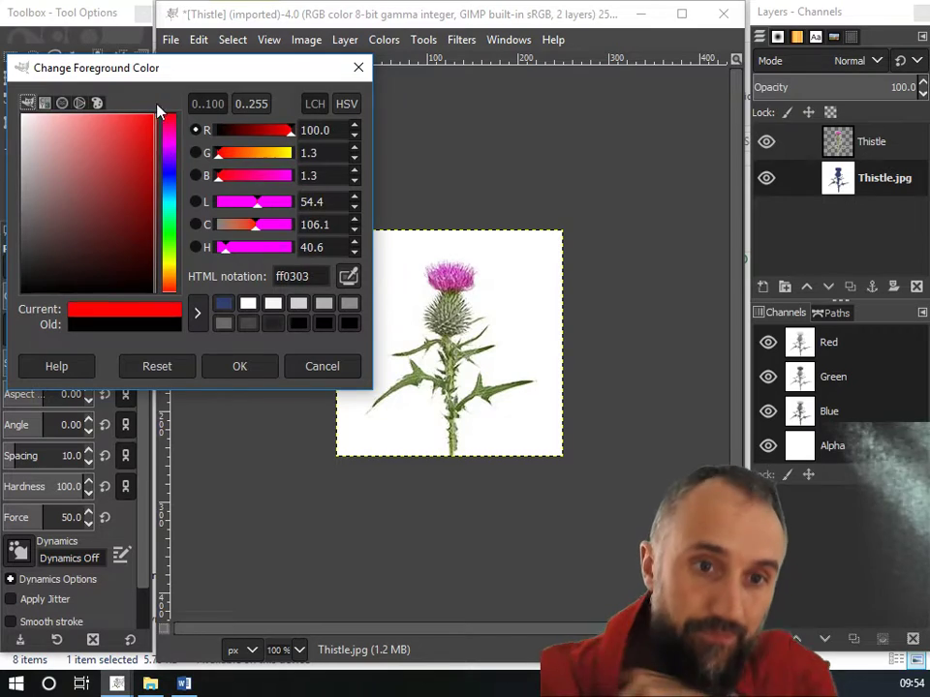
left_click(238, 374)
mouse_move(500, 294)
left_mouse_down()
mouse_move(350, 335)
mouse_move(483, 320)
mouse_move(481, 332)
mouse_move(536, 353)
mouse_move(443, 413)
mouse_move(268, 453)
mouse_move(250, 429)
mouse_move(382, 414)
mouse_move(476, 385)
mouse_move(431, 397)
mouse_move(467, 375)
mouse_move(491, 328)
mouse_move(480, 329)
mouse_move(471, 305)
mouse_move(426, 328)
mouse_move(316, 315)
left_mouse_up()
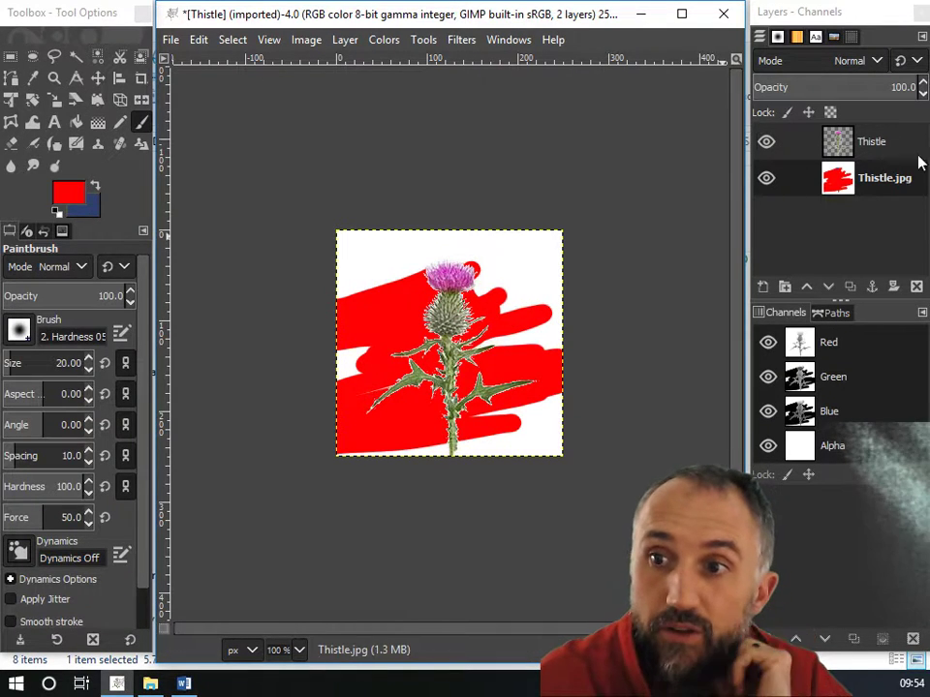
Select the Thistle layer, paint a stroke on it, and undo that stroke.
double_click(881, 145)
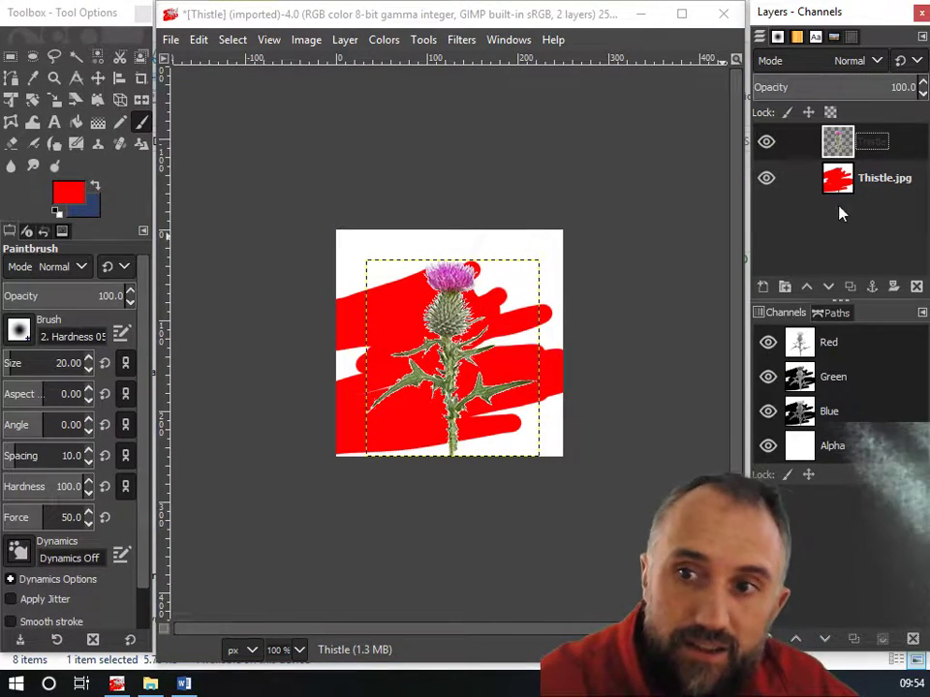
left_click_drag(462, 299, 452, 313)
key("ctrl+z")
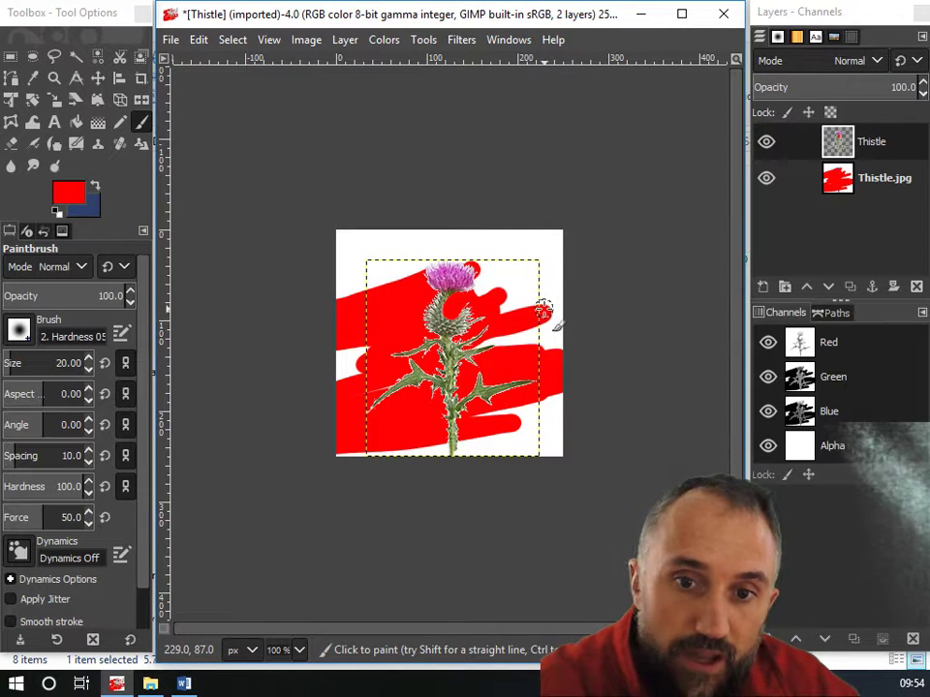
Delete the painted Thistle.jpg layer.
double_click(858, 183)
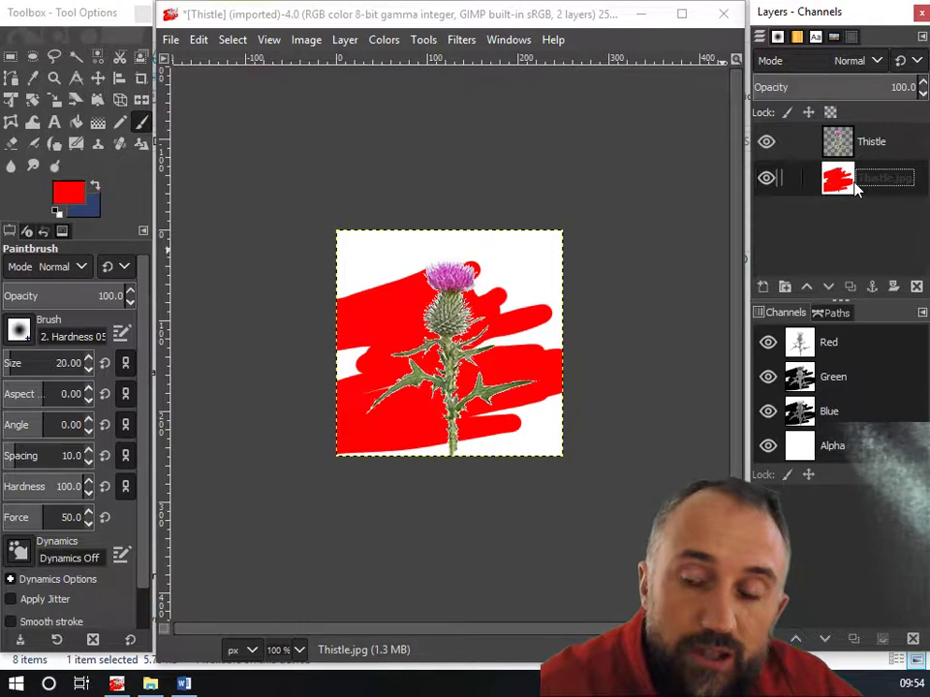
right_click(856, 189)
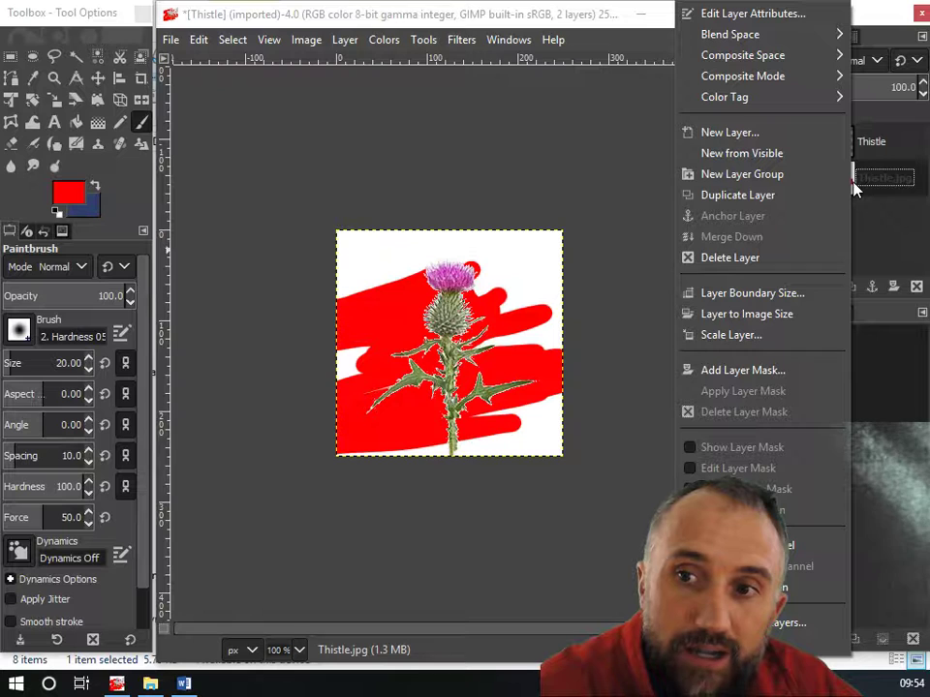
left_click(777, 259)
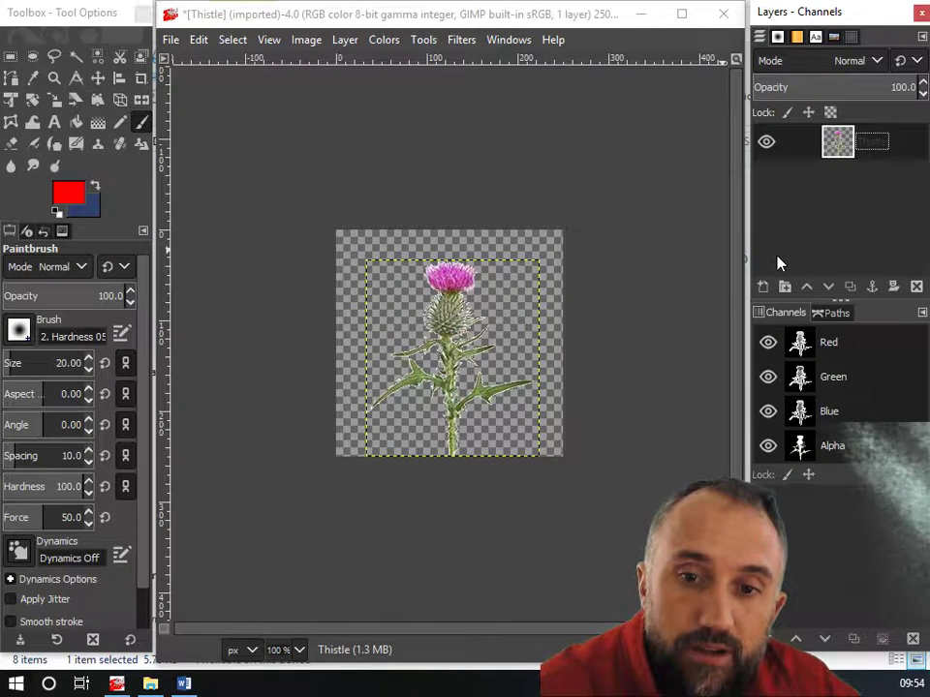